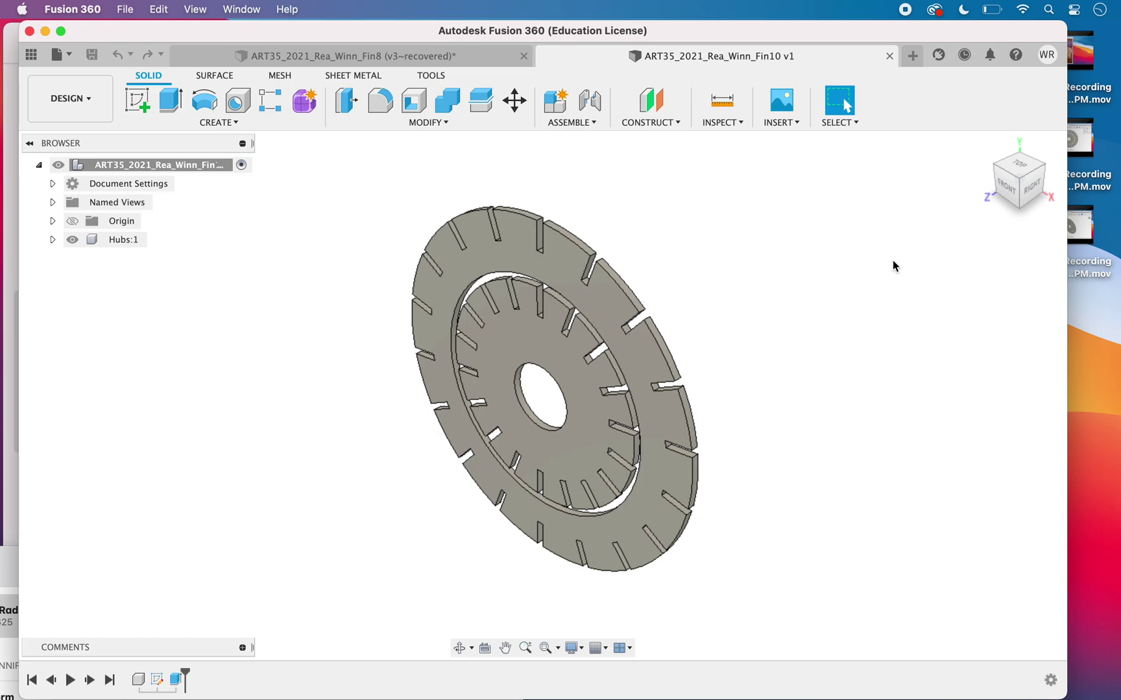
From the front view, measure the distance between the inner end edges of two opposite slots on the outer ring.
{"action": "left_click", "coordinate": [1004, 190]}
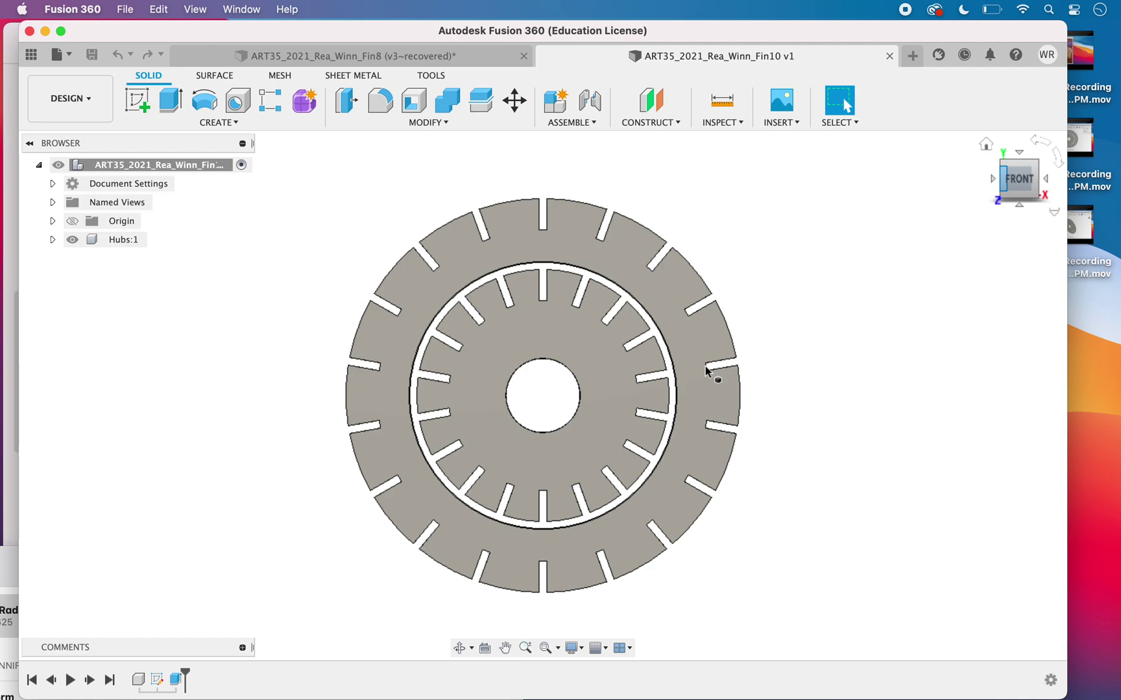
{"action": "left_click", "coordinate": [723, 109]}
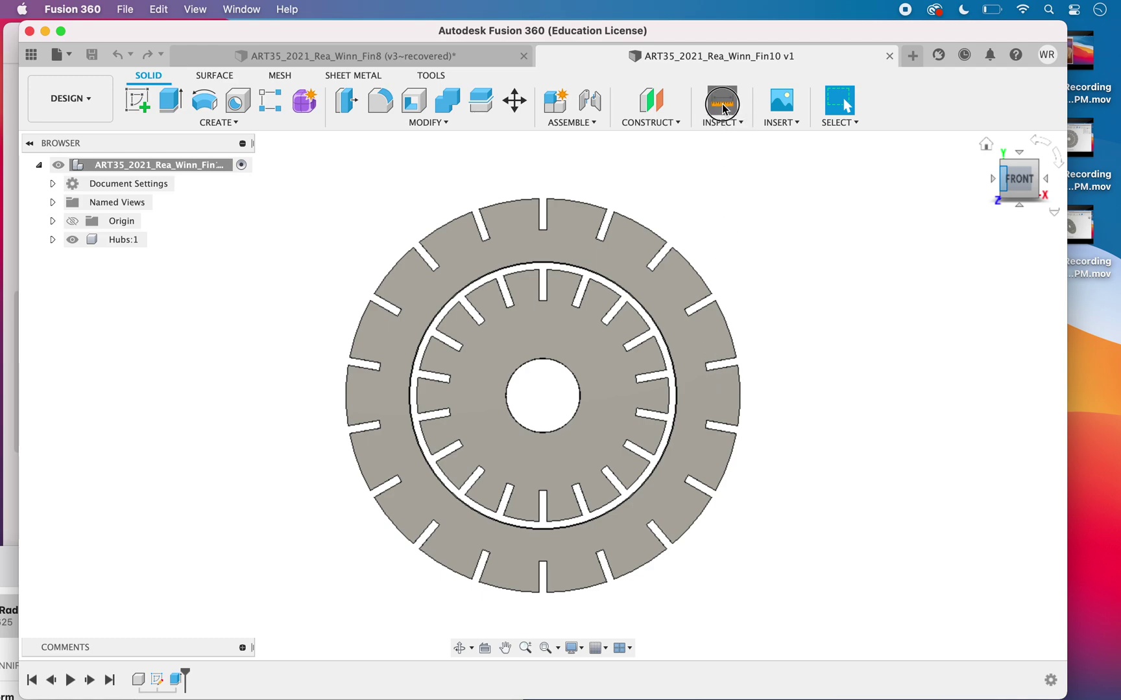
{"action": "scroll", "coordinate": [589, 424], "scroll_direction": "up", "scroll_amount": 5}
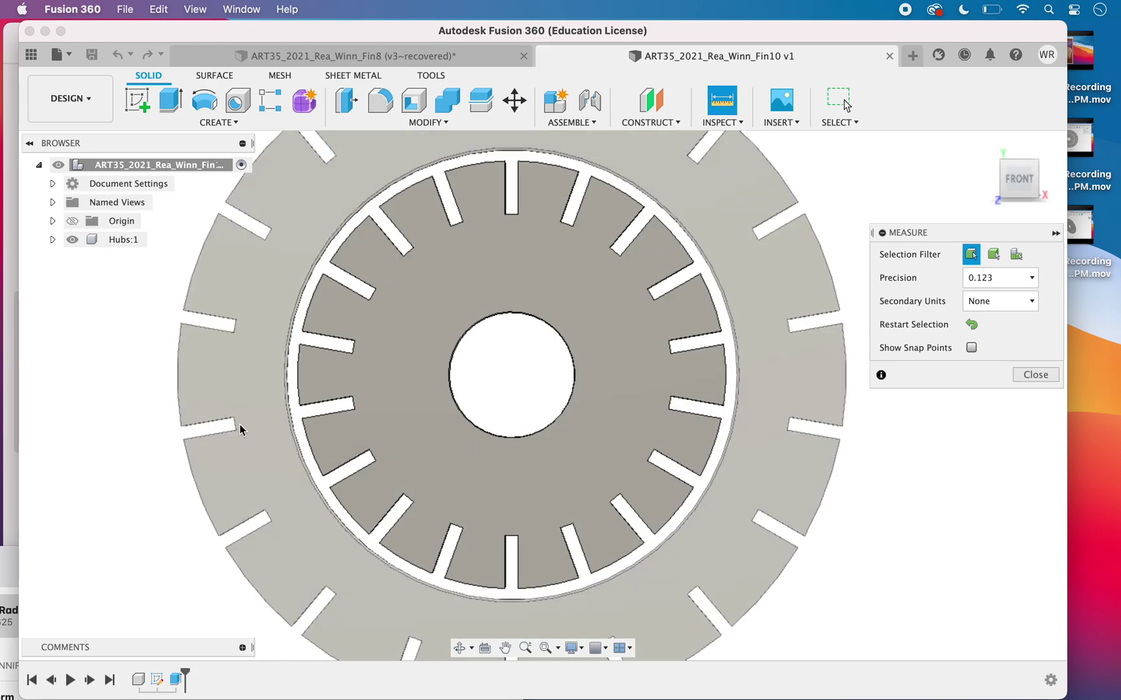
{"action": "scroll", "coordinate": [235, 425], "scroll_direction": "up", "scroll_amount": 3}
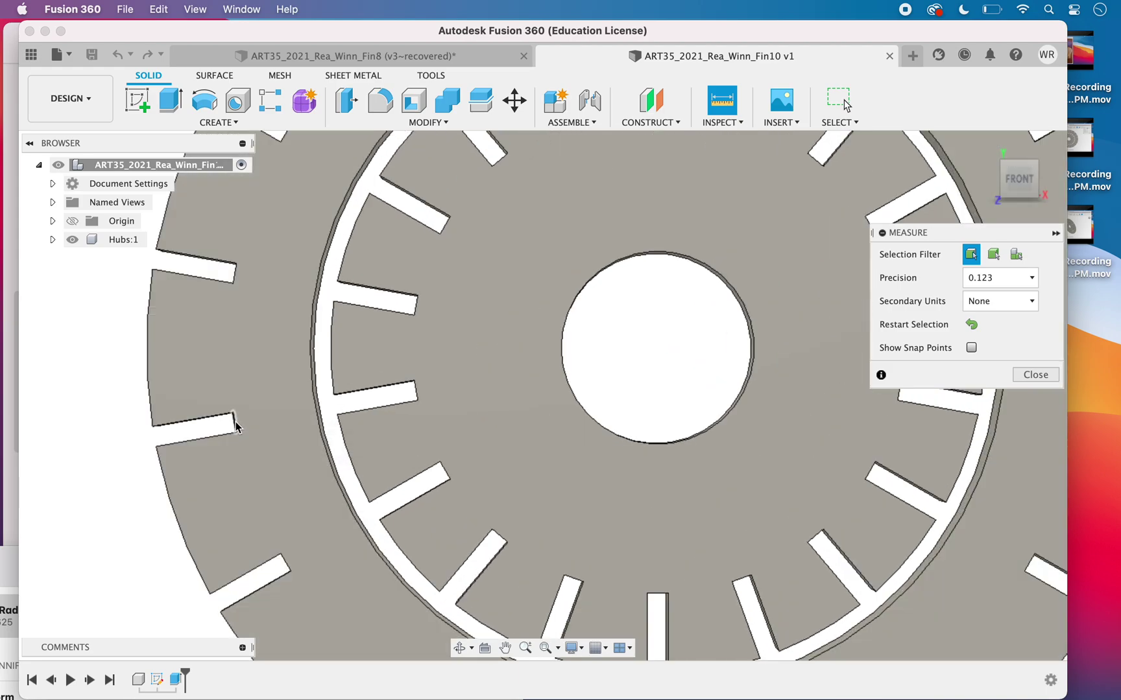
{"action": "left_click", "coordinate": [234, 424]}
{"action": "middle_click_drag", "start_coordinate": [530, 393], "coordinate": [395, 415]}
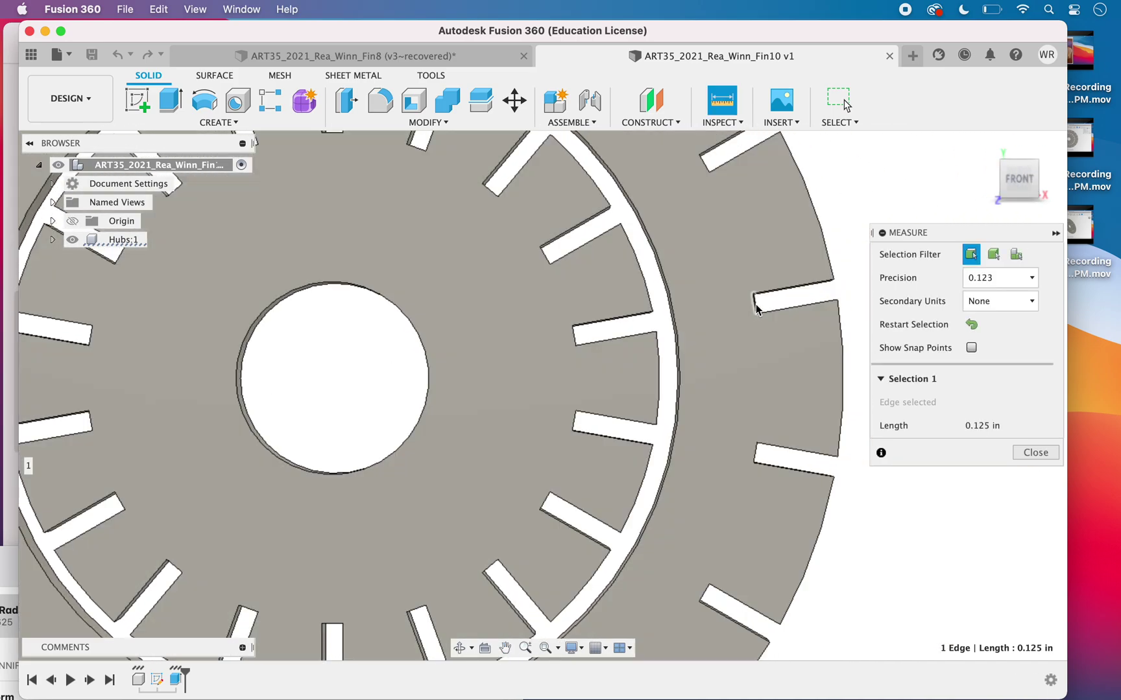
{"action": "left_click", "coordinate": [754, 303]}
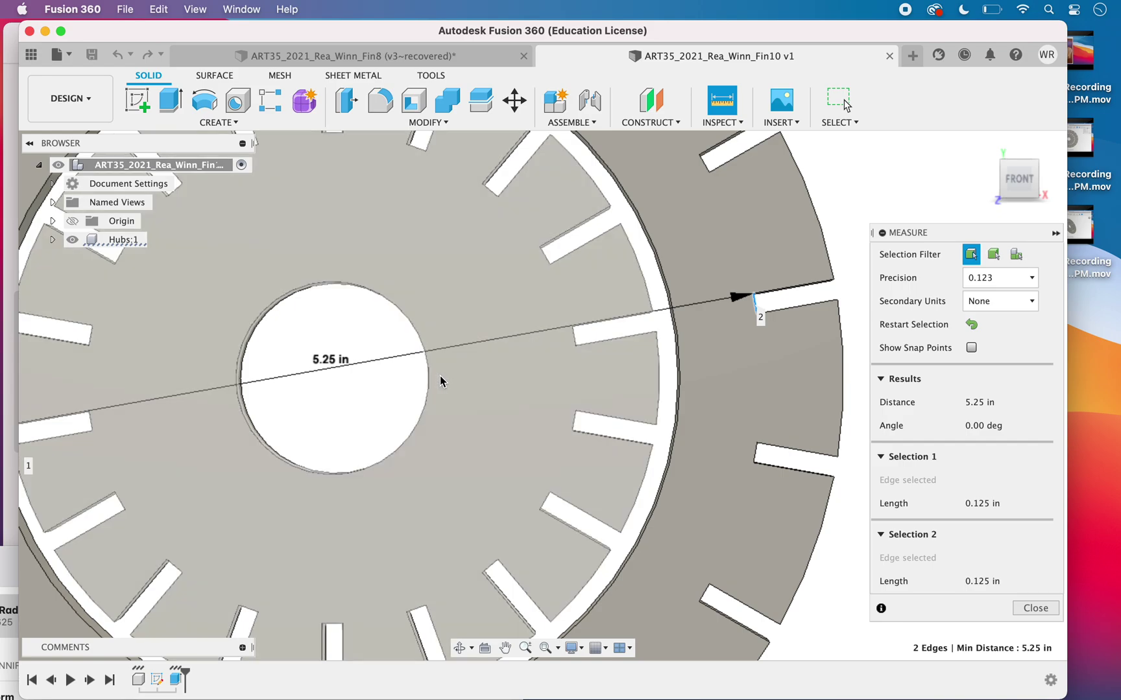
{"action": "middle_click_drag", "start_coordinate": [440, 376], "coordinate": [630, 354]}
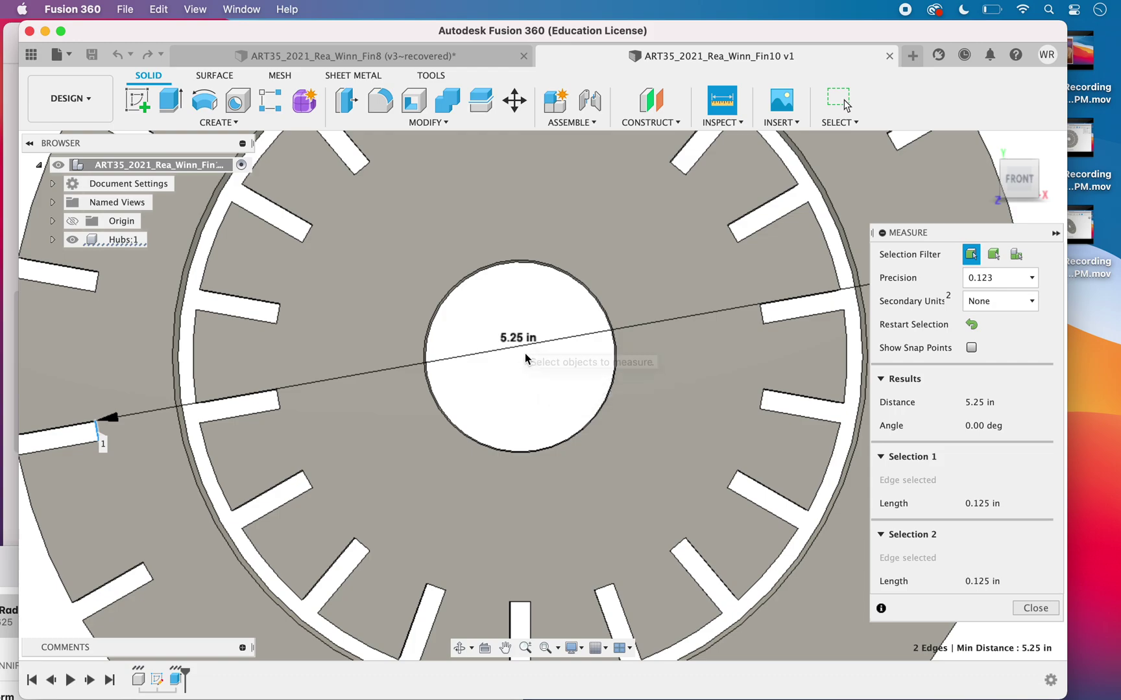
{"action": "scroll", "coordinate": [523, 356], "scroll_direction": "down", "scroll_amount": 1}
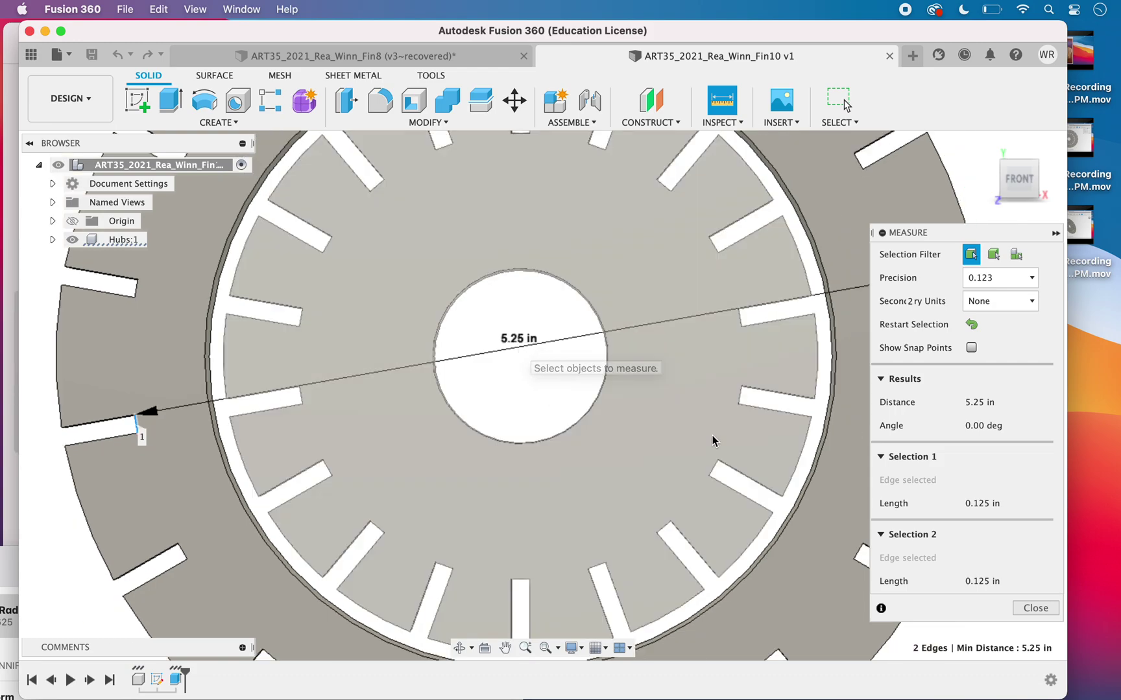
{"action": "left_click", "coordinate": [1036, 608]}
Create an active, internal standard component named "fin 10" under the root assembly.
{"action": "scroll", "coordinate": [849, 496], "scroll_direction": "down", "scroll_amount": 5}
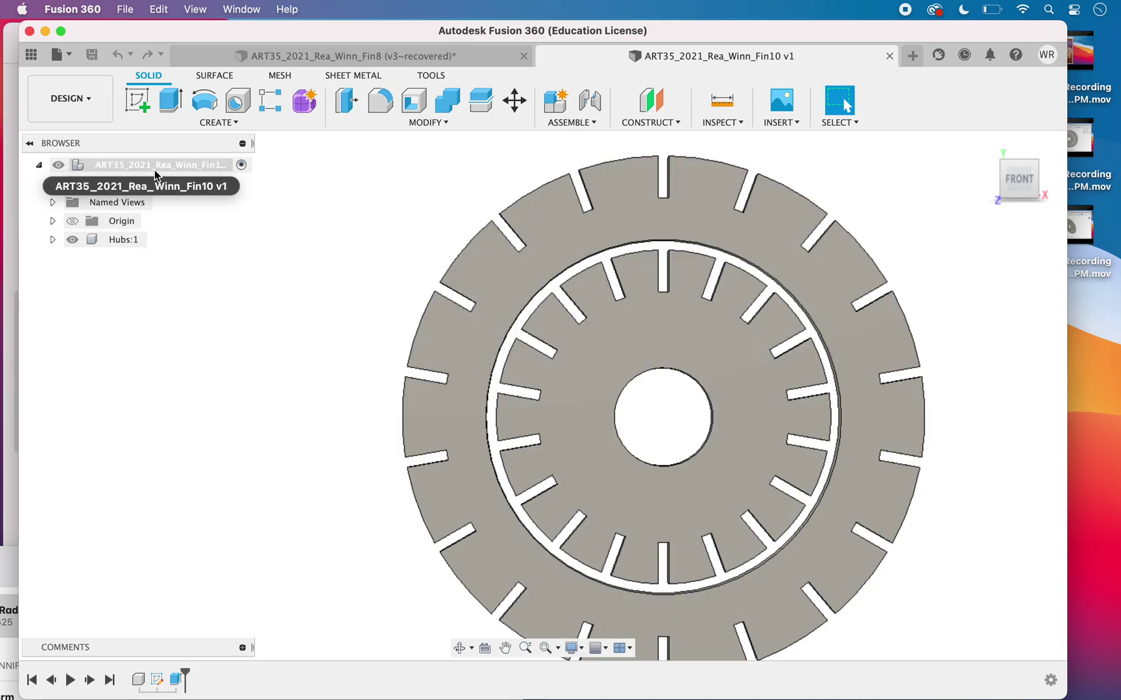
{"action": "left_click", "coordinate": [180, 165]}
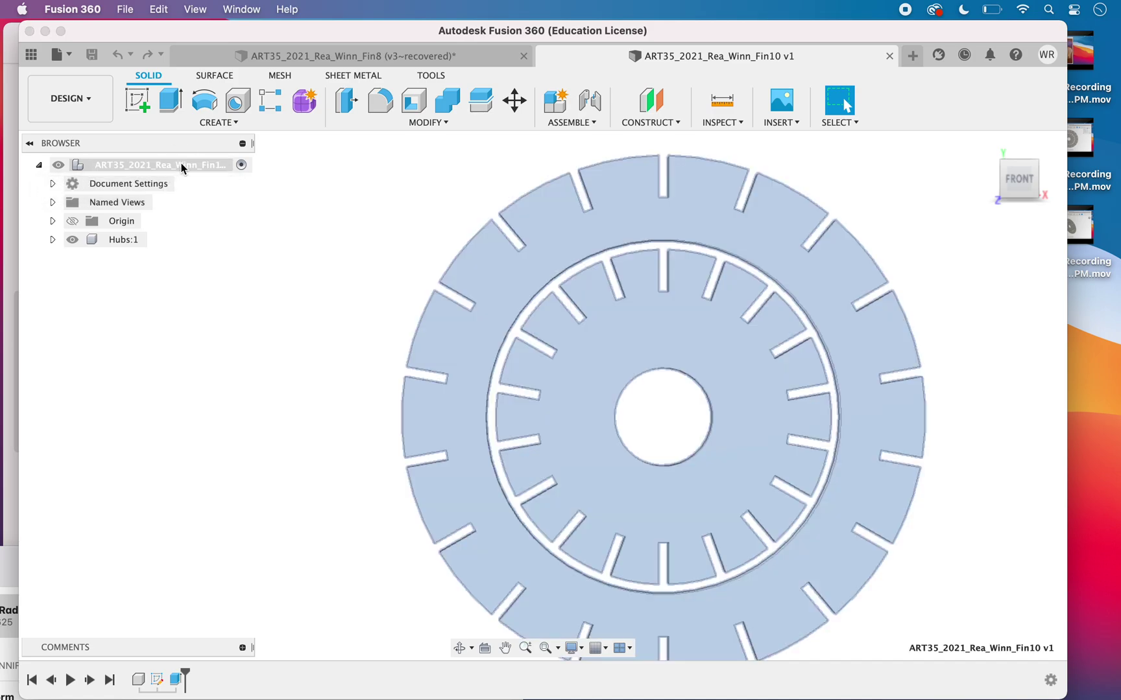
{"action": "right_click", "coordinate": [180, 165]}
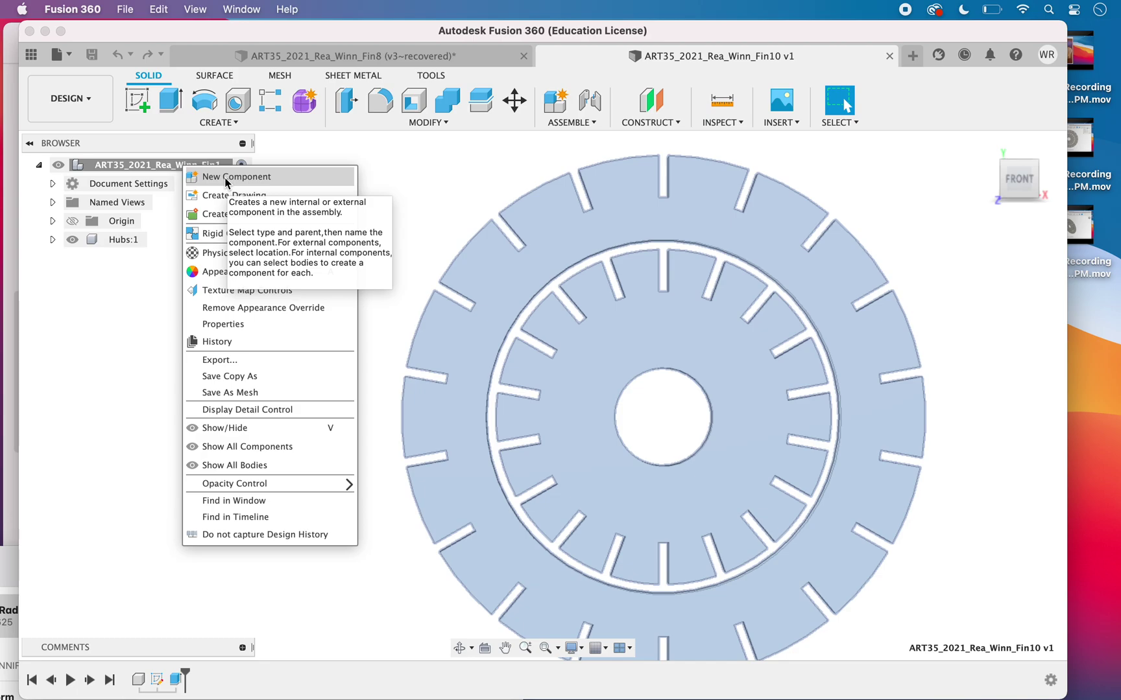
{"action": "left_click", "coordinate": [226, 179]}
{"action": "double_click", "coordinate": [927, 326]}
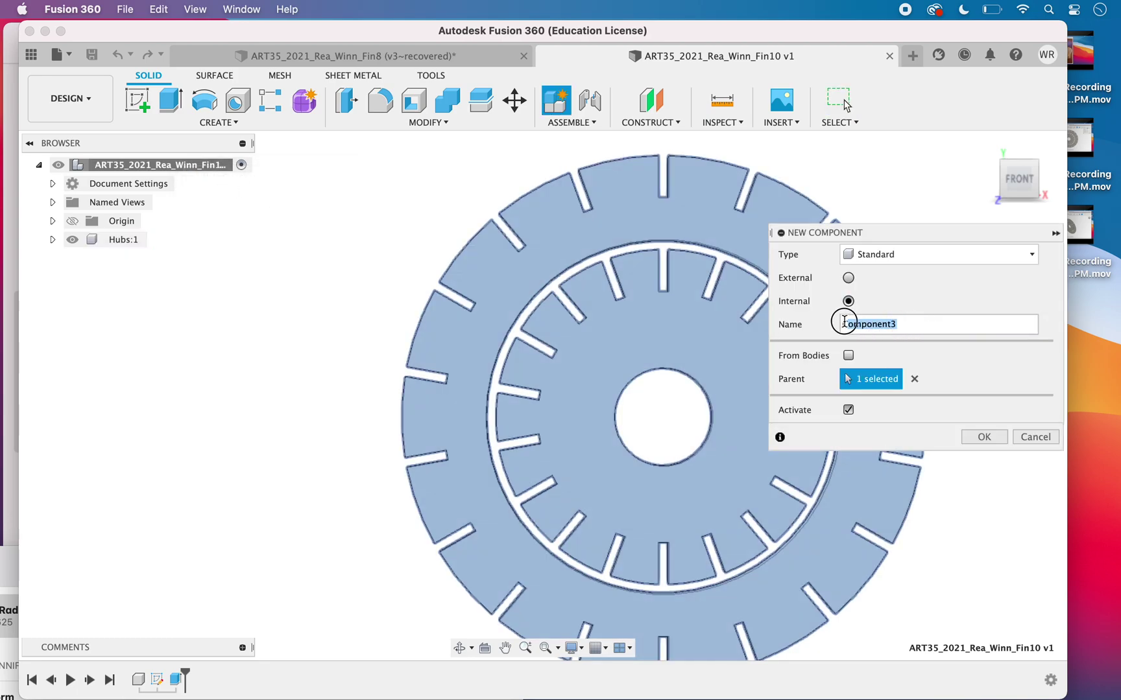
{"action": "type", "text": "fin 10"}
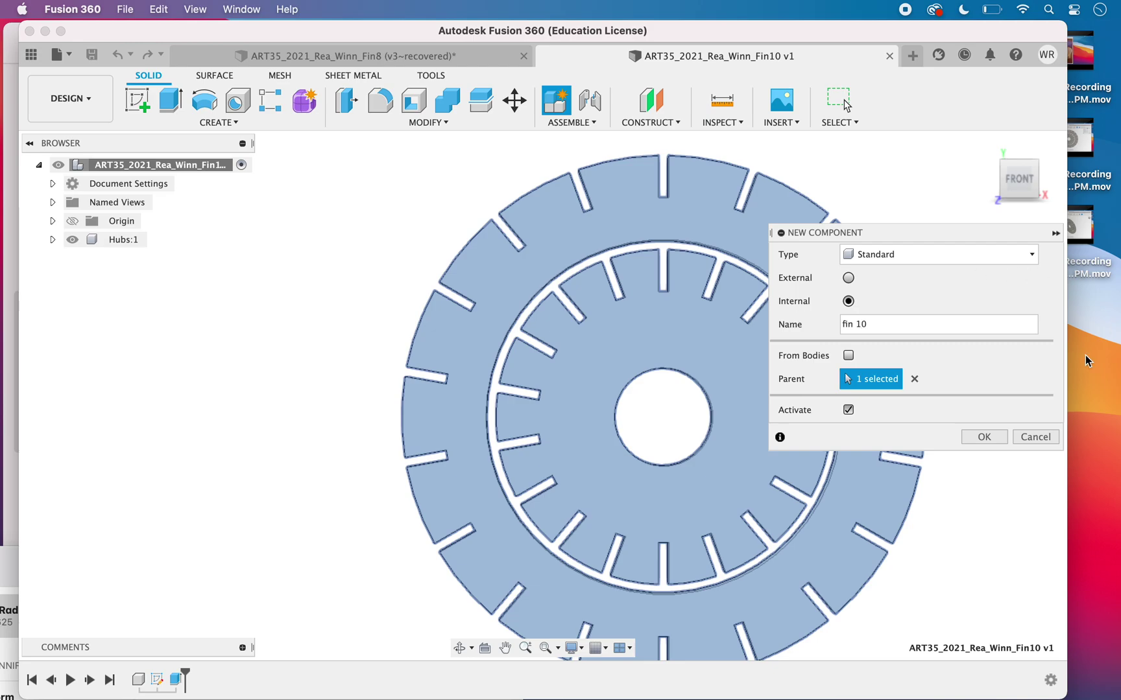
{"action": "left_click", "coordinate": [983, 438]}
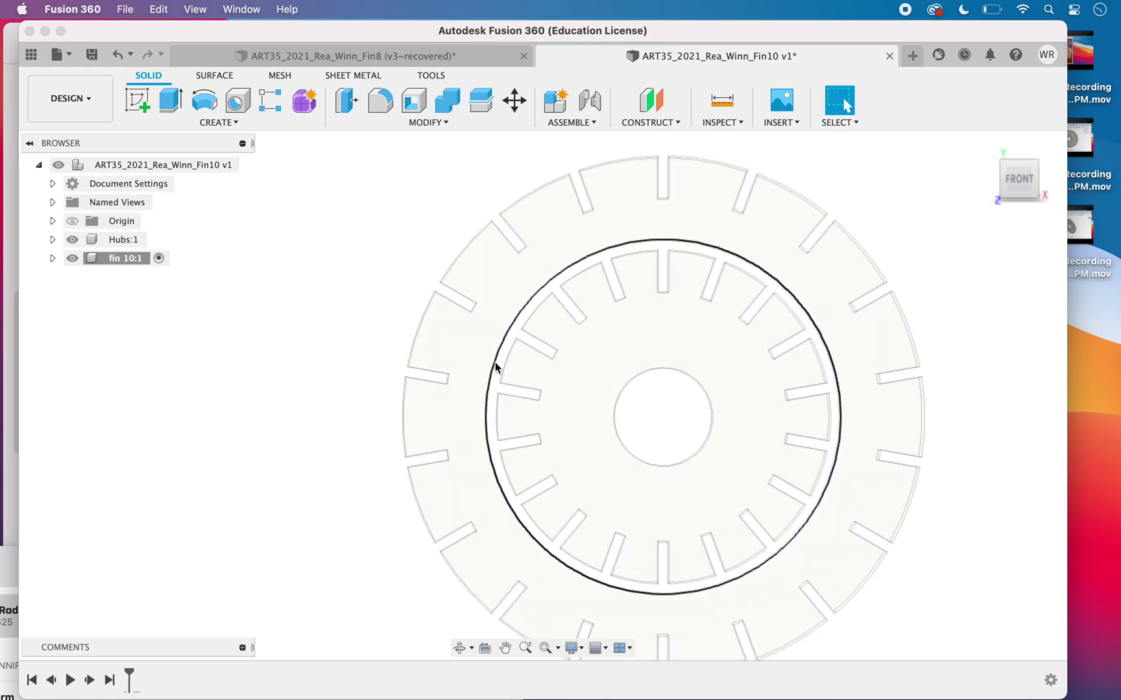
Hide the Hubs component and start a sketch in fin 10 on the front XY plane.
{"action": "left_click", "coordinate": [72, 240]}
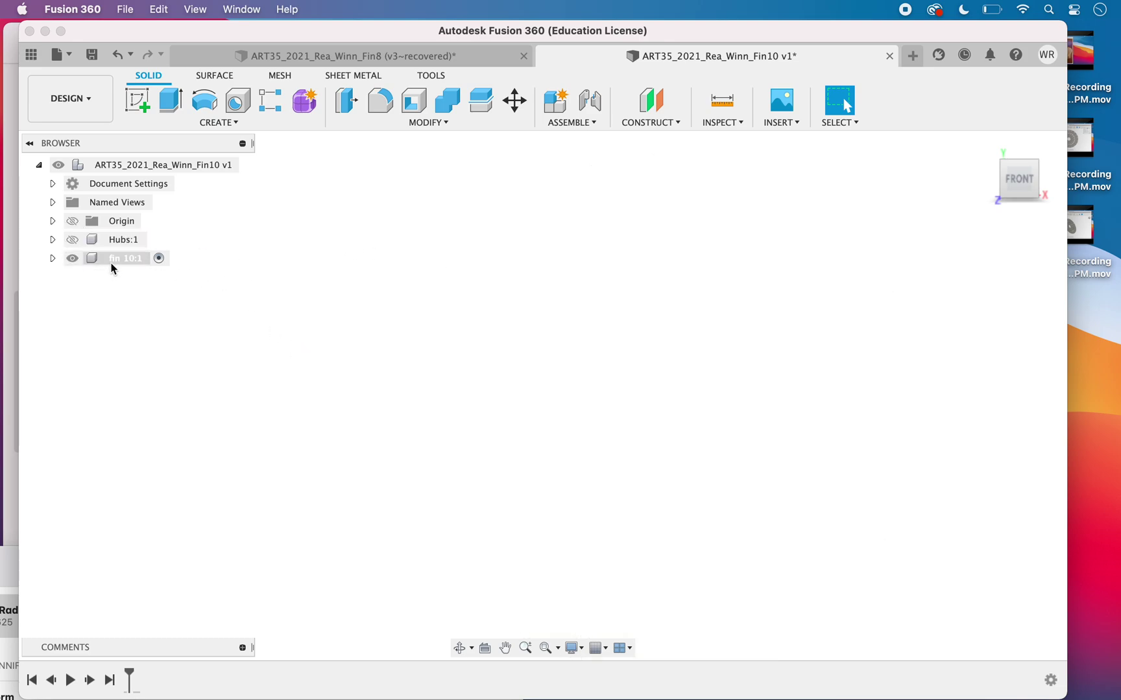
{"action": "left_click", "coordinate": [129, 258]}
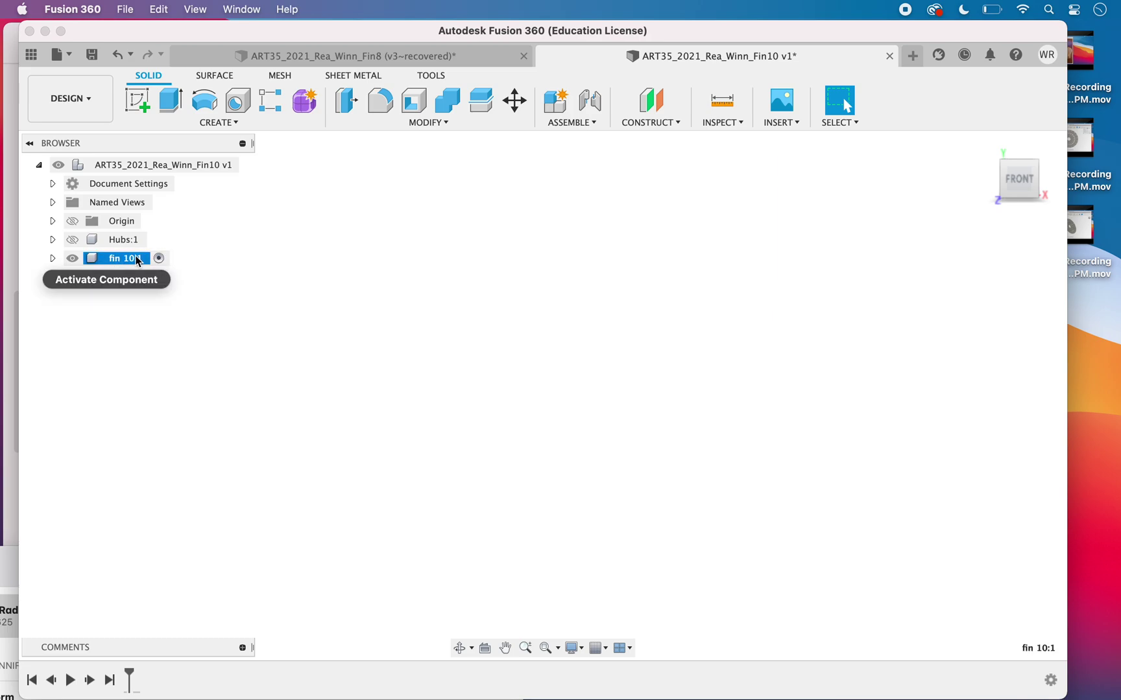
{"action": "left_click", "coordinate": [215, 123]}
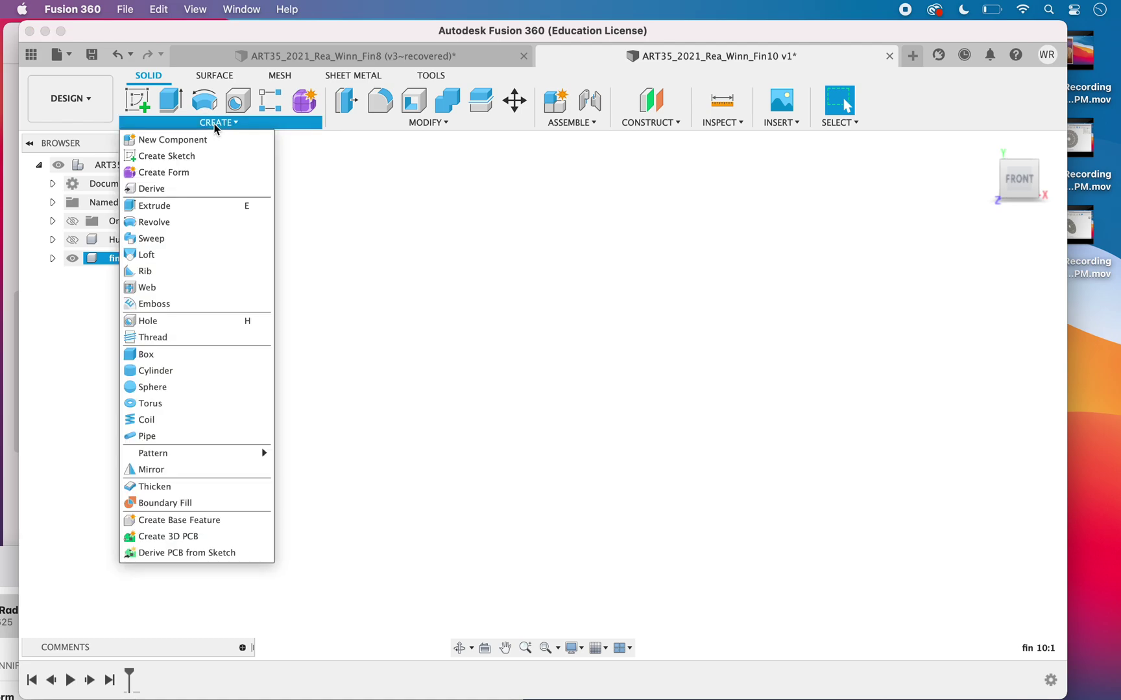
{"action": "left_click", "coordinate": [197, 155]}
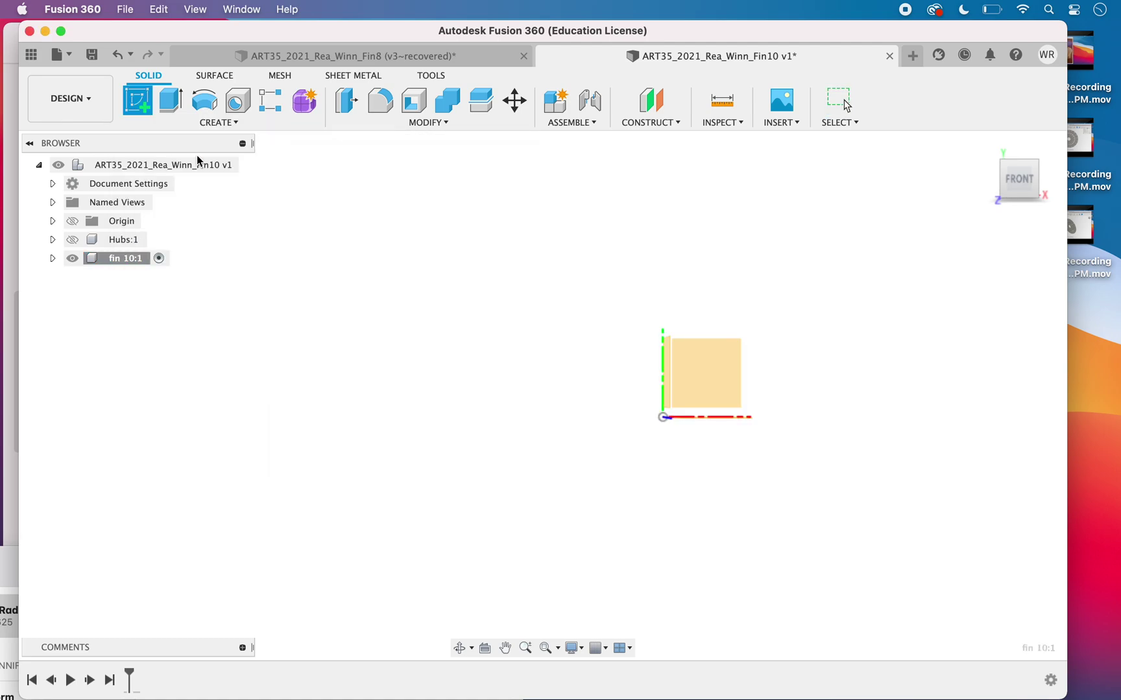
{"action": "left_click", "coordinate": [693, 387]}
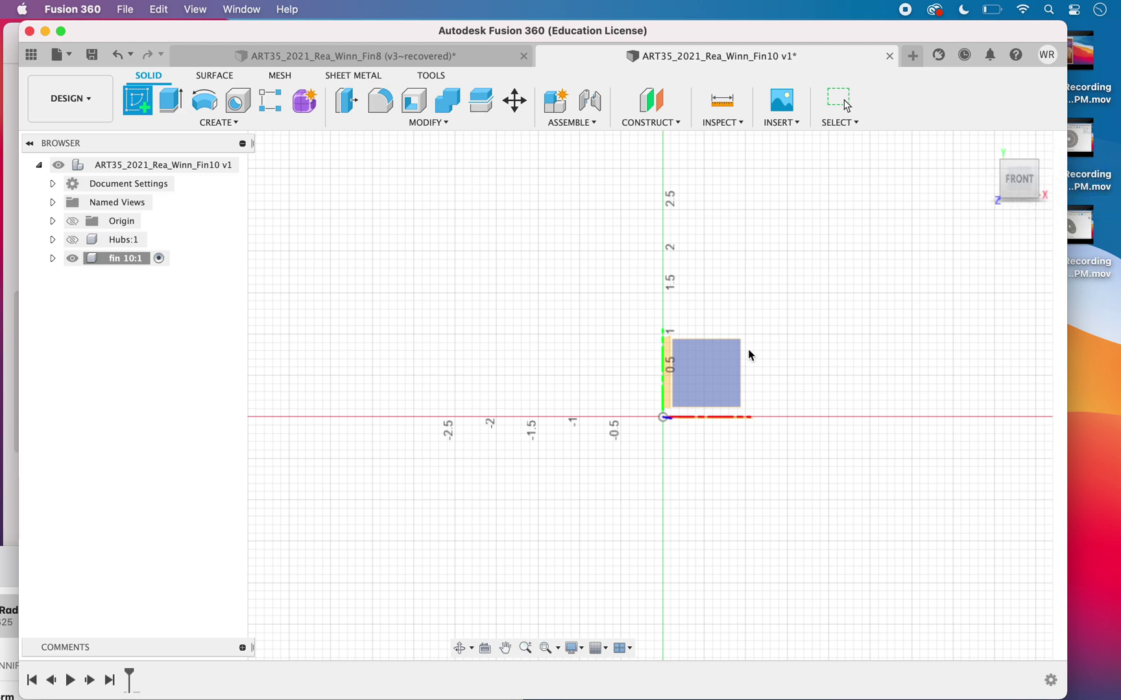
{"action": "mouse_move", "coordinate": [1020, 189]}
{"action": "left_mouse_down"}
{"action": "mouse_move", "coordinate": [480, 331]}
{"action": "mouse_move", "coordinate": [670, 355]}
{"action": "mouse_move", "coordinate": [695, 371]}
{"action": "left_mouse_up"}
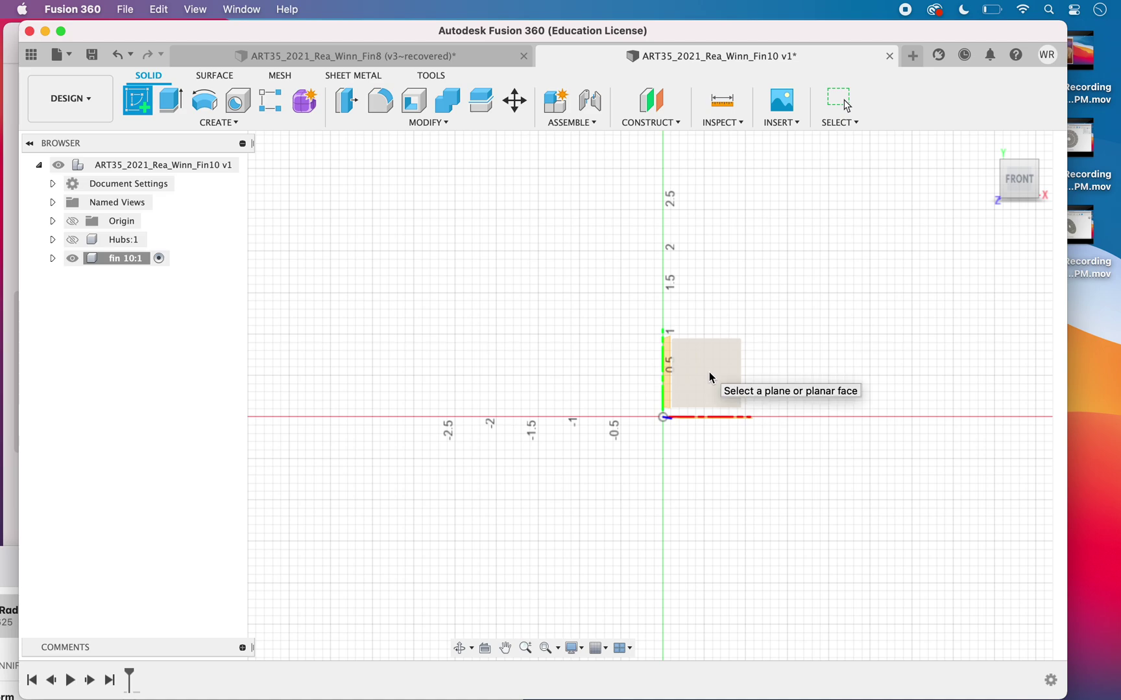
{"action": "left_click", "coordinate": [707, 373]}
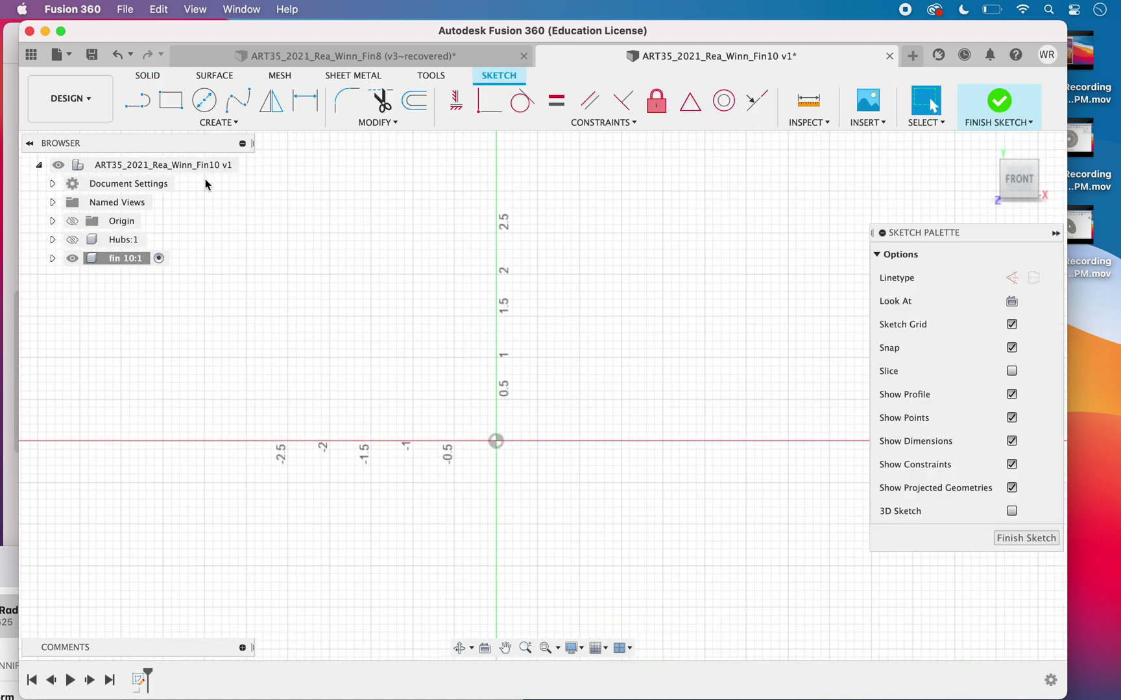
Draw a center rectangle on the origin, 10.5 in high and 17 in wide.
{"action": "left_click", "coordinate": [234, 124]}
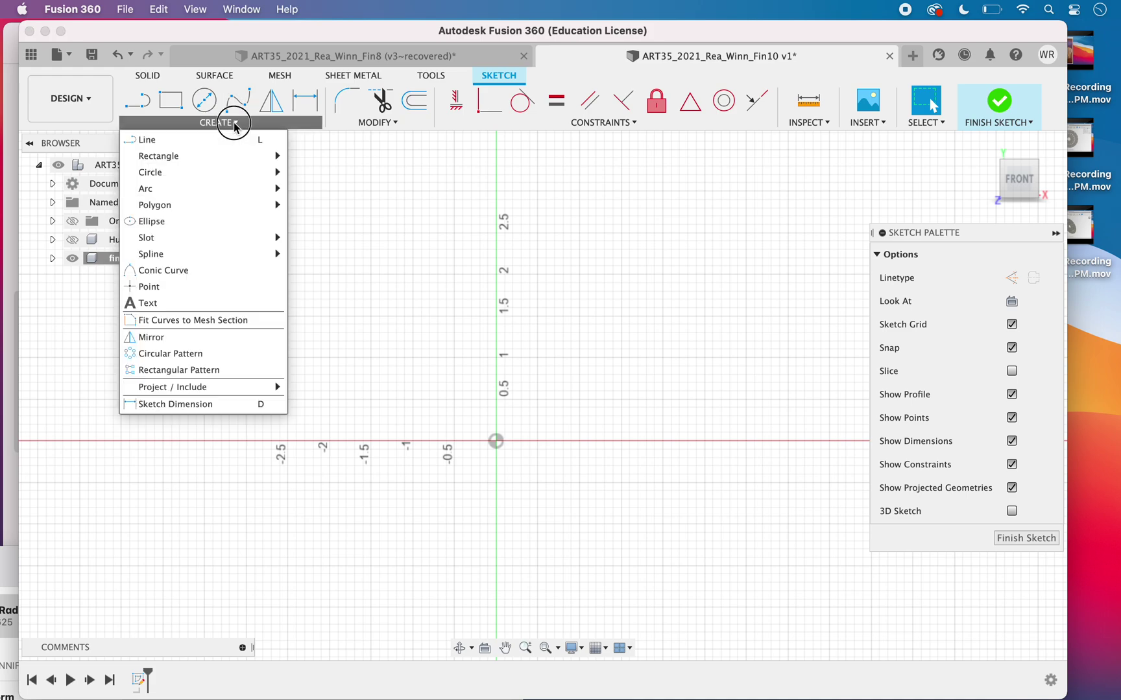
{"action": "mouse_move", "coordinate": [201, 187]}
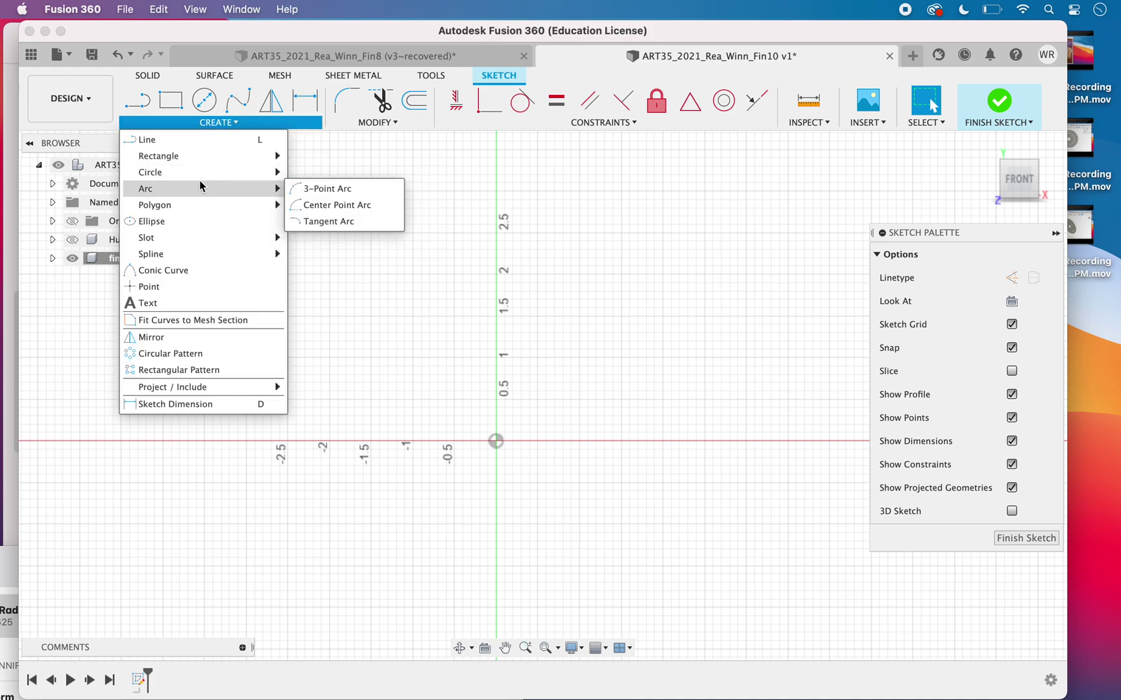
{"action": "mouse_move", "coordinate": [187, 159]}
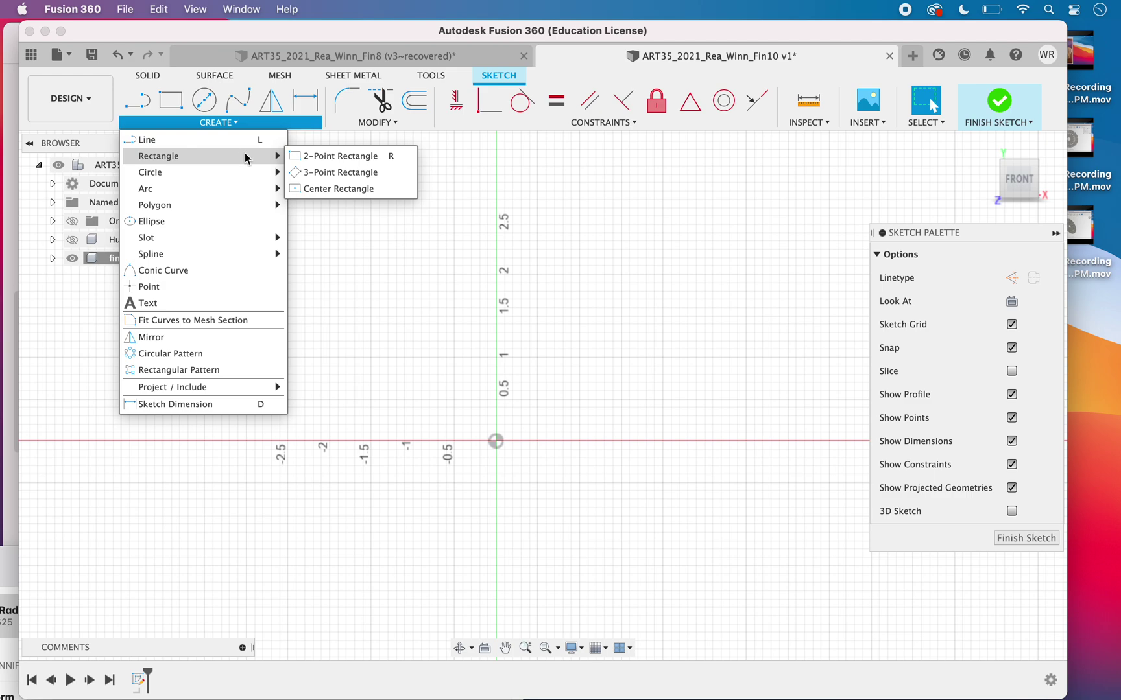
{"action": "left_click", "coordinate": [324, 189]}
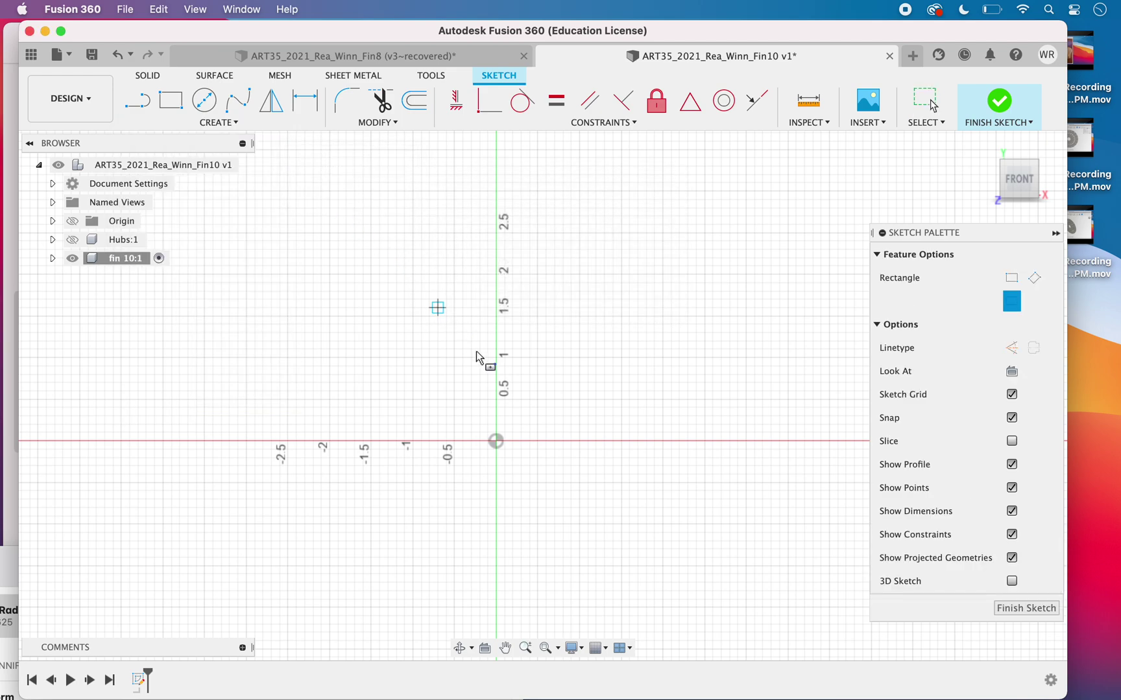
{"action": "left_click", "coordinate": [496, 441]}
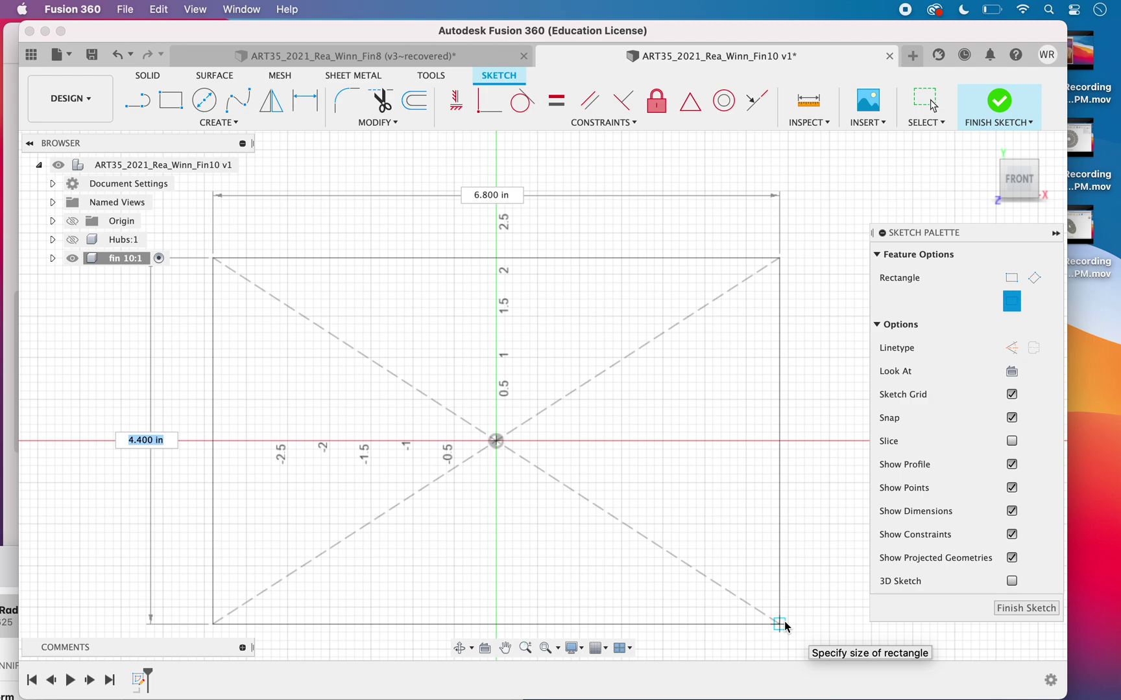
{"action": "type", "text": "10.5"}
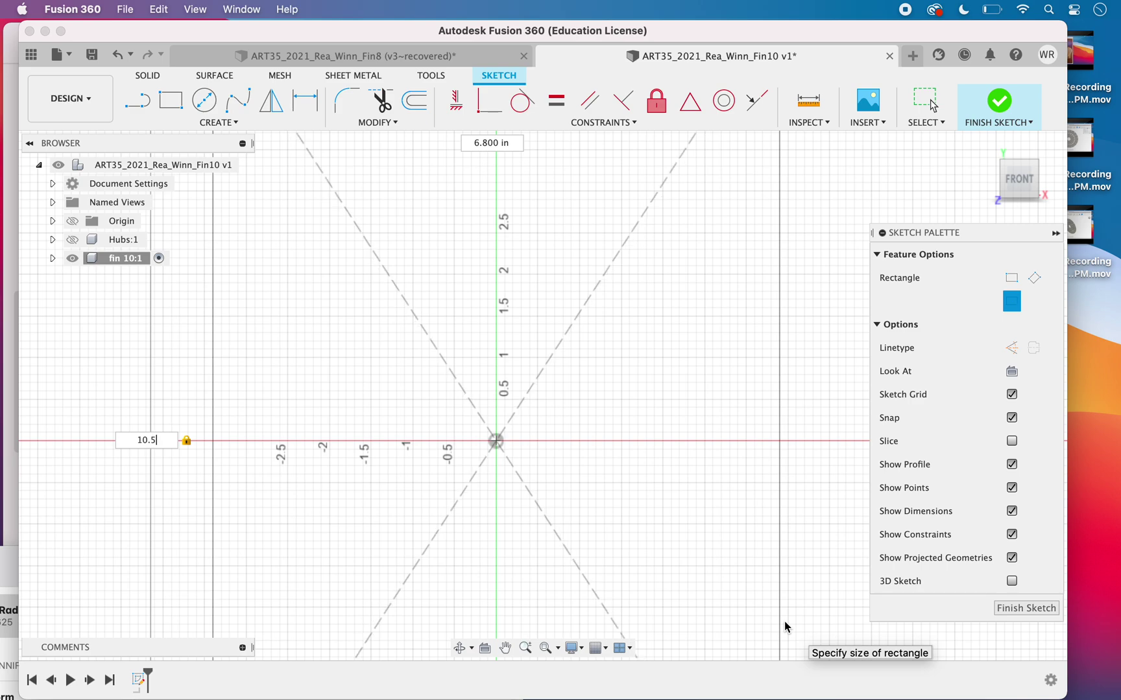
{"action": "key", "text": "Tab"}
{"action": "type", "text": "17"}
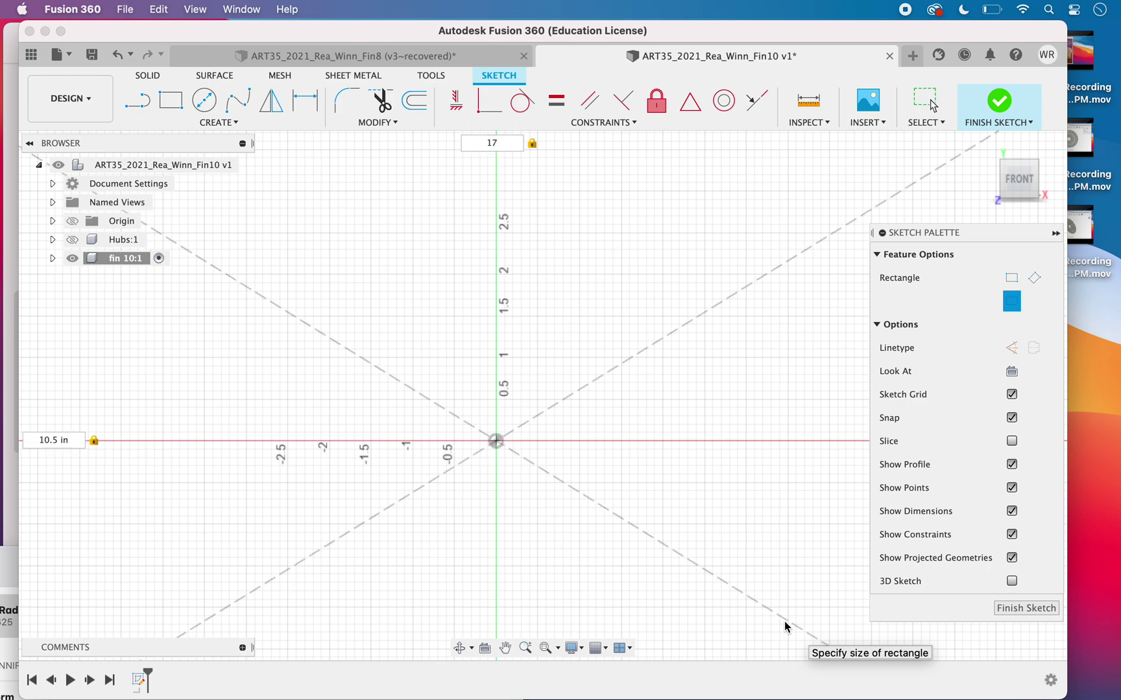
{"action": "left_click", "coordinate": [785, 626]}
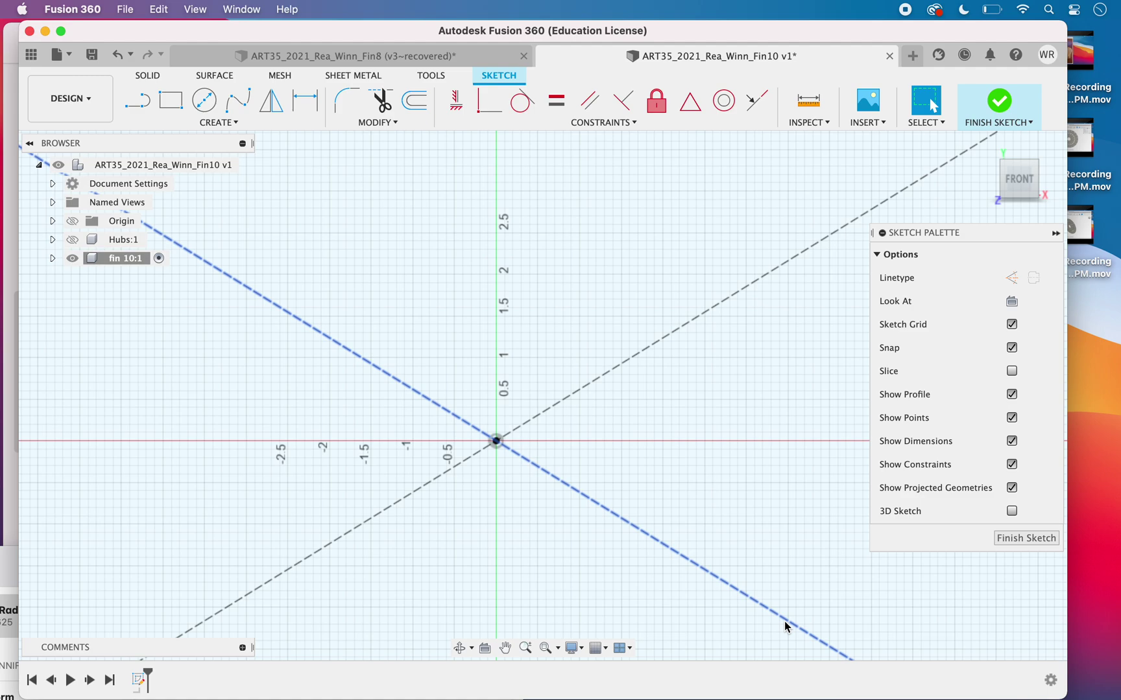
Delete both diagonal construction lines inside the rectangle.
{"action": "left_click", "coordinate": [547, 651]}
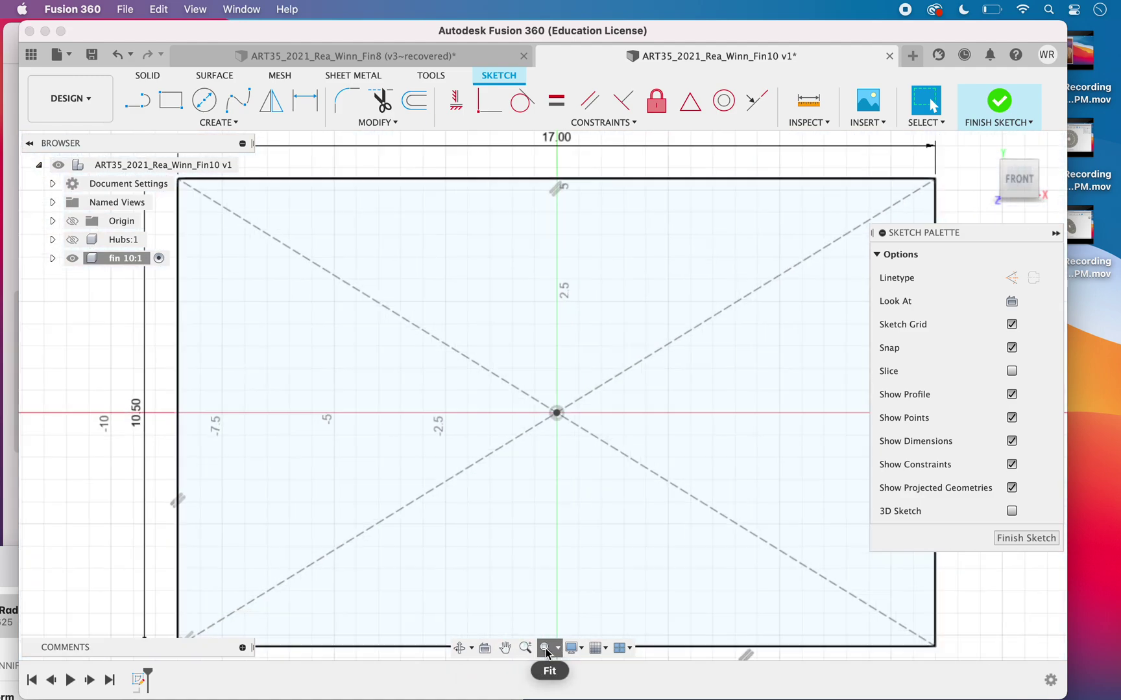
{"action": "left_click", "coordinate": [681, 335]}
{"action": "key", "text": "Delete"}
{"action": "left_click", "coordinate": [629, 452]}
{"action": "key", "text": "Delete"}
Convert the four sides of the rectangle to construction lines.
{"action": "scroll", "coordinate": [629, 452], "scroll_direction": "down", "scroll_amount": 3}
{"action": "left_click_drag", "start_coordinate": [822, 582], "coordinate": [271, 237]}
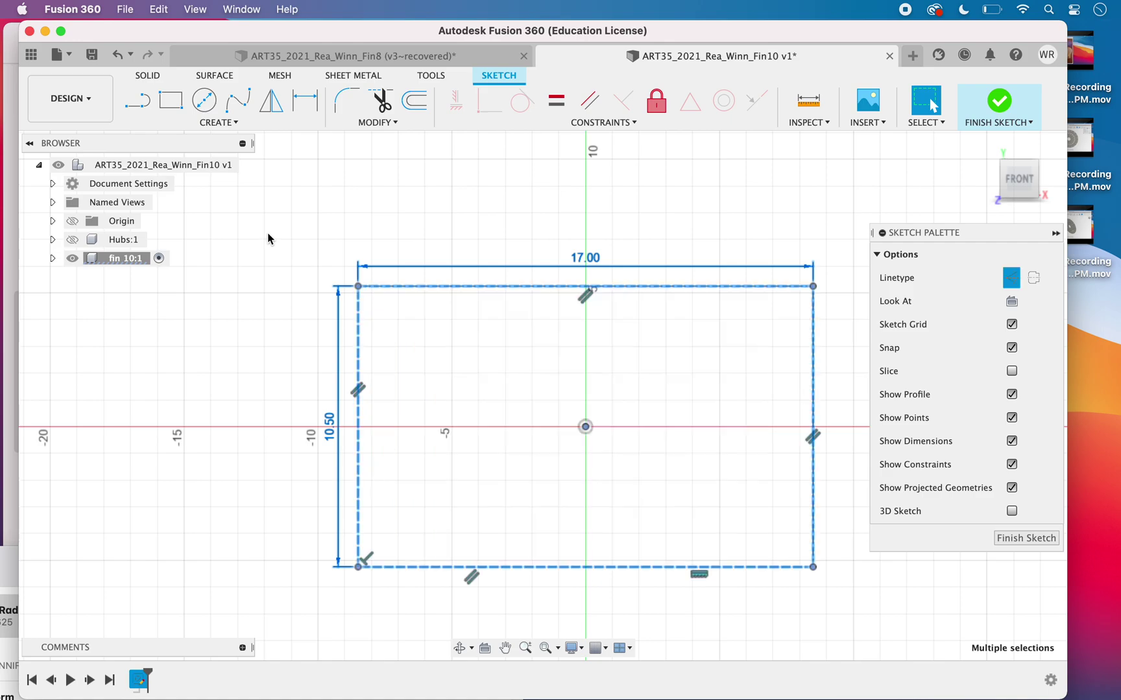
{"action": "left_click", "coordinate": [747, 196]}
{"action": "middle_click_drag", "start_coordinate": [727, 408], "coordinate": [642, 388]}
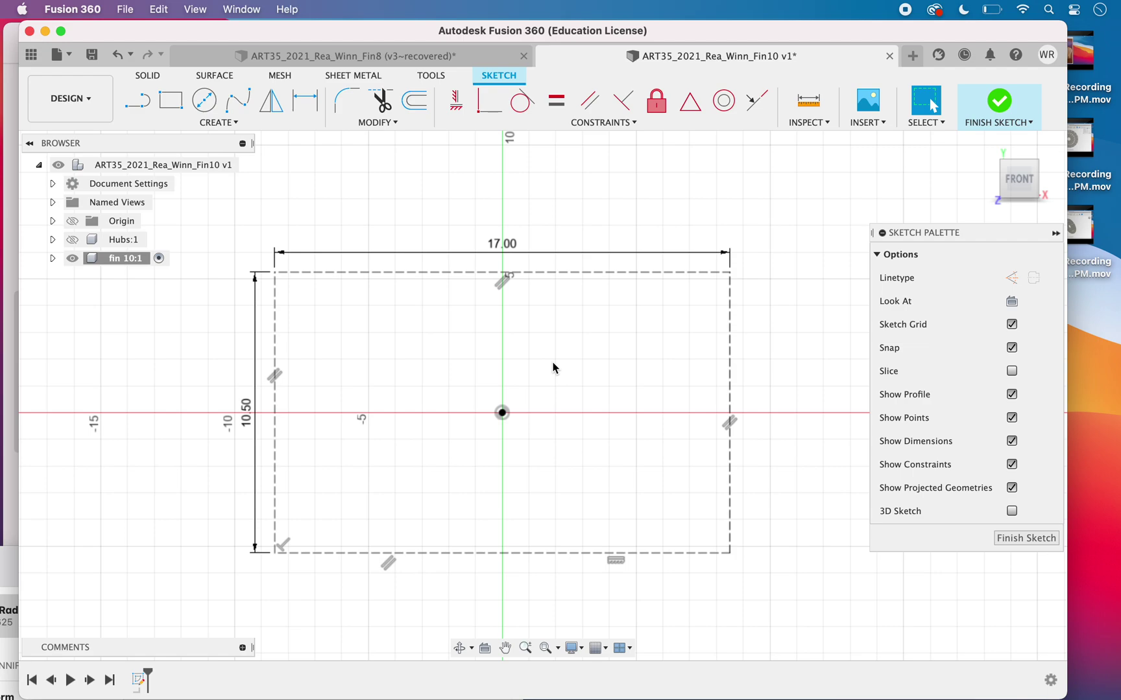
Draw a vertical line through the origin from the midpoint of the rectangle's top edge to the midpoint of its bottom edge.
{"action": "key", "text": "l"}
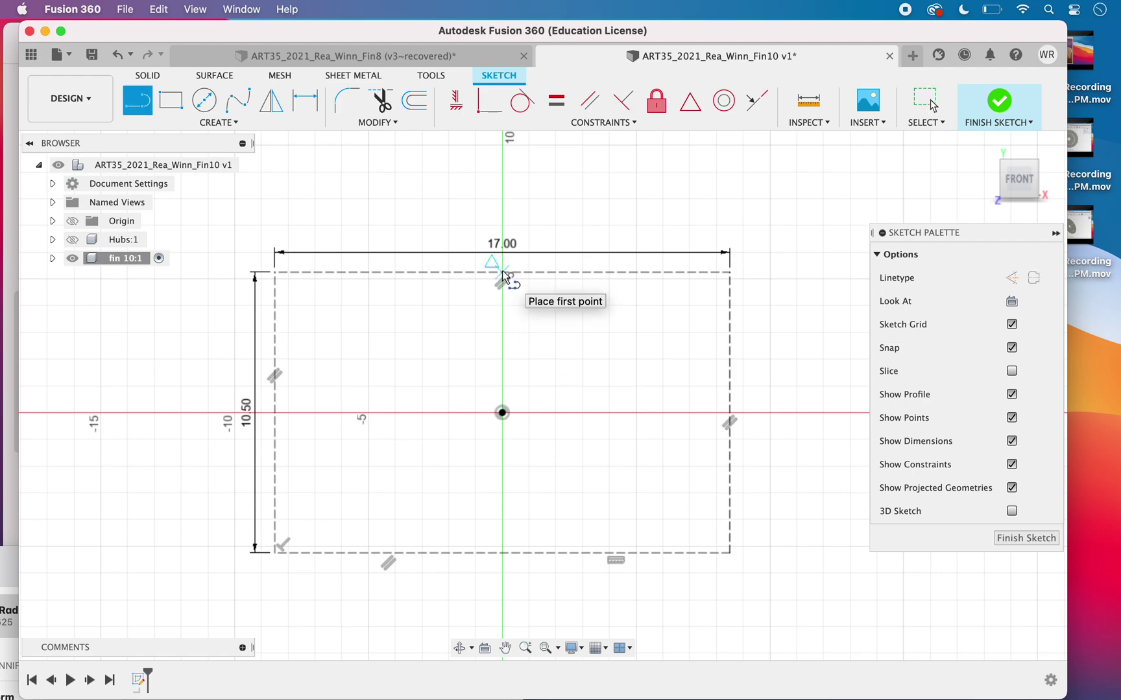
{"action": "left_click", "coordinate": [503, 273]}
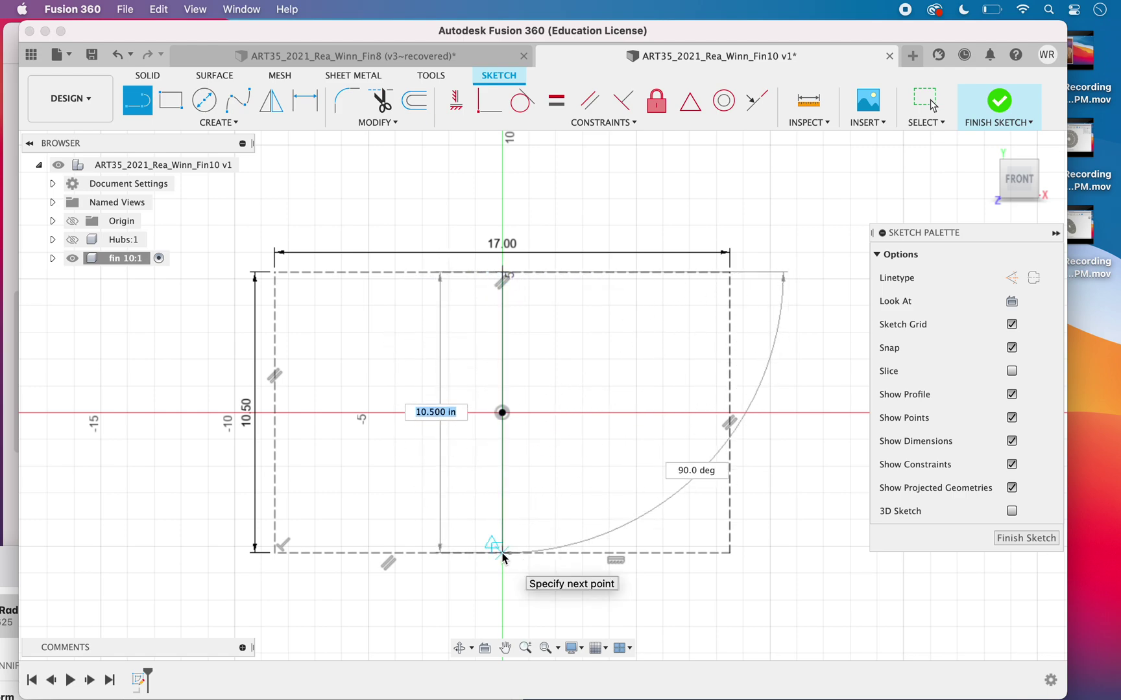
{"action": "left_click", "coordinate": [503, 554]}
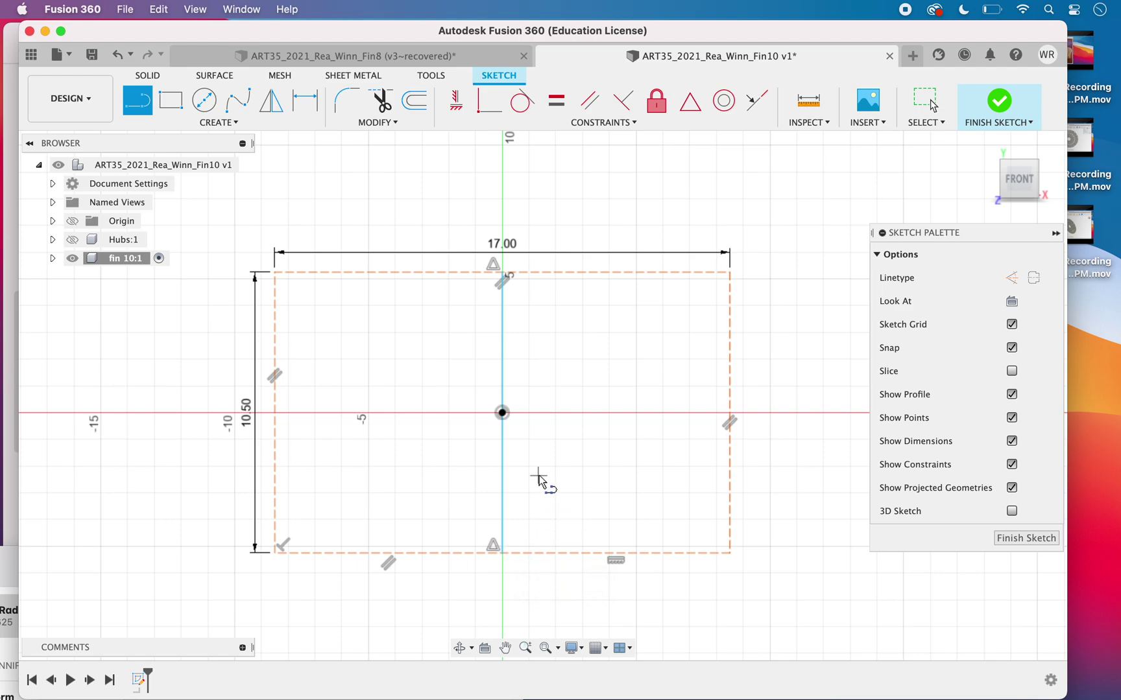
Draw a horizontal line through the origin from the midpoint of the rectangle's left edge to the midpoint of its right edge.
{"action": "left_click", "coordinate": [275, 412]}
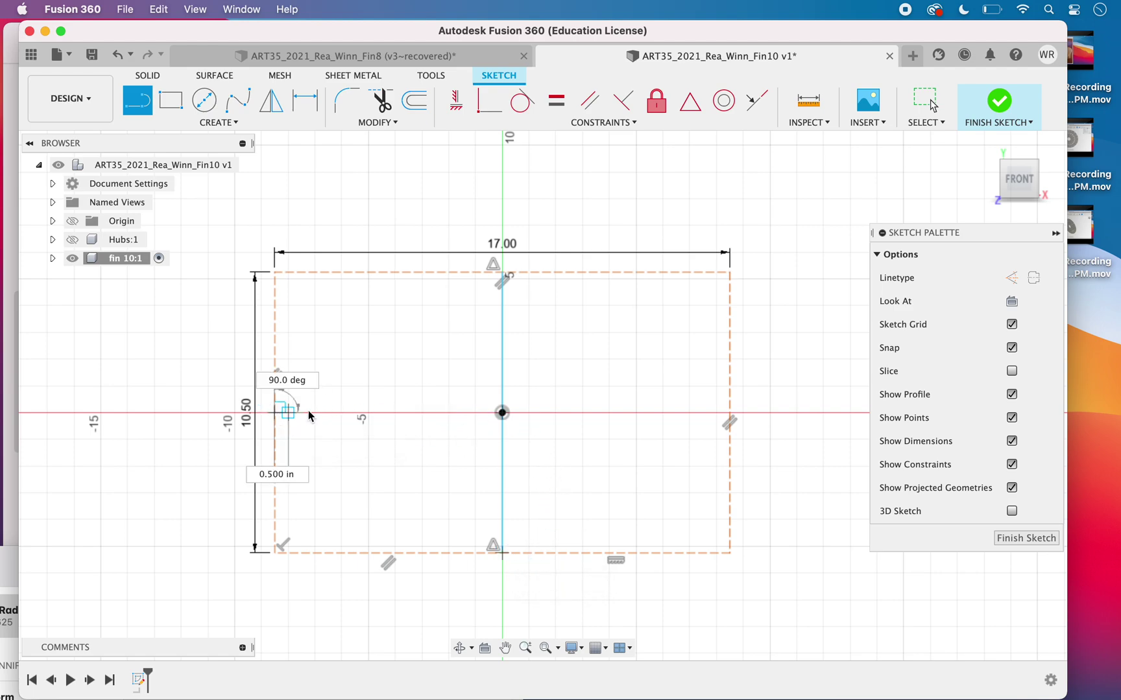
{"action": "left_click", "coordinate": [731, 414]}
{"action": "key", "text": "Escape"}
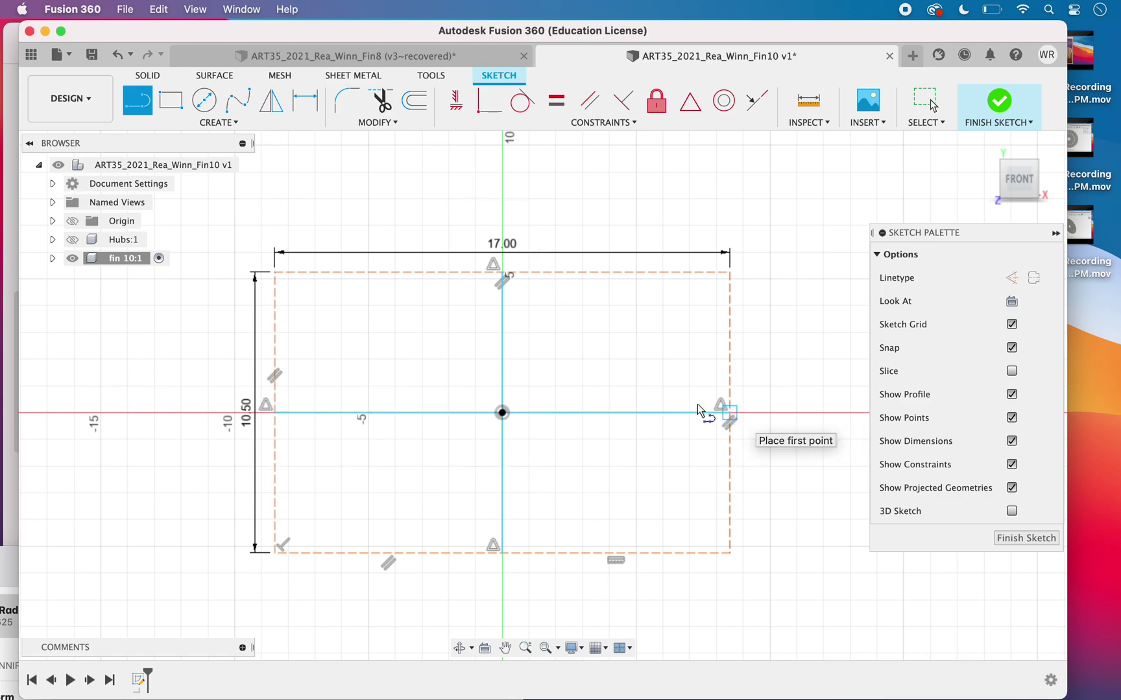
{"action": "key", "text": "Escape"}
Convert the vertical and horizontal center lines to construction lines.
{"action": "left_click", "coordinate": [617, 412]}
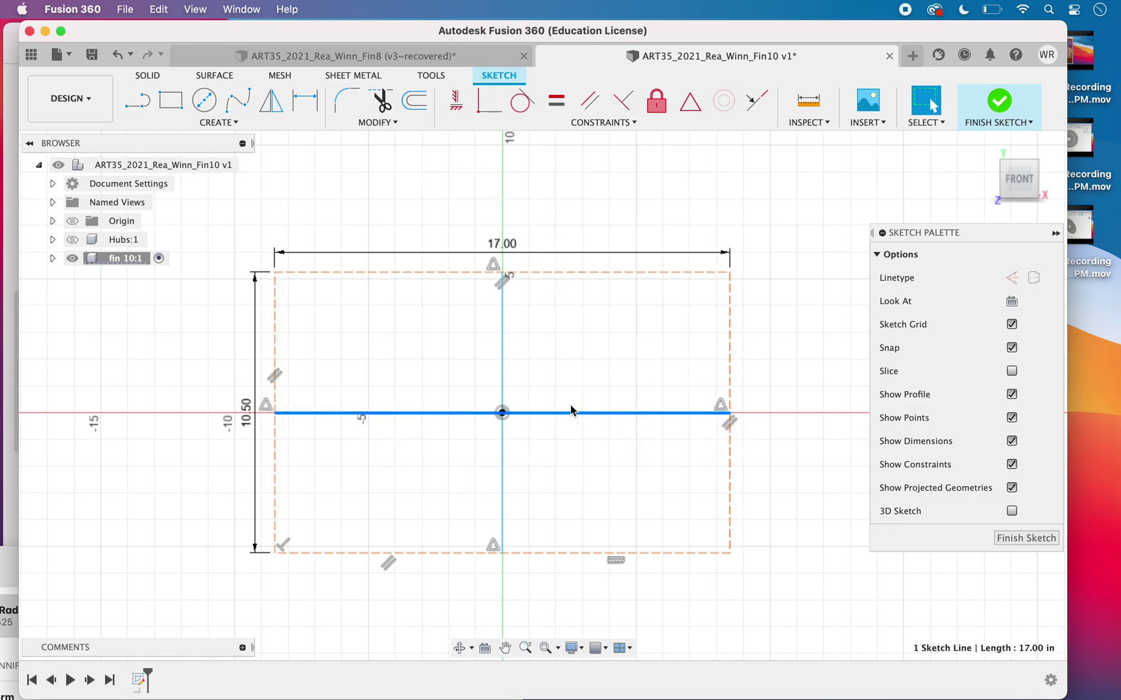
{"action": "left_click", "coordinate": [502, 382]}
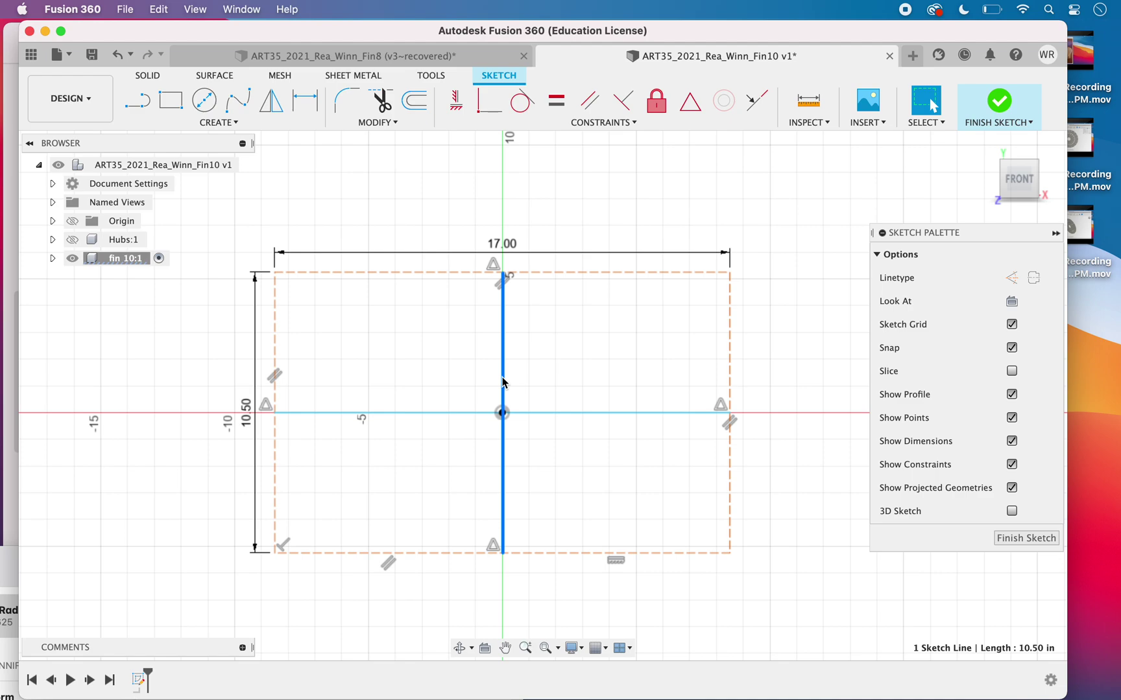
{"action": "key", "text": "x"}
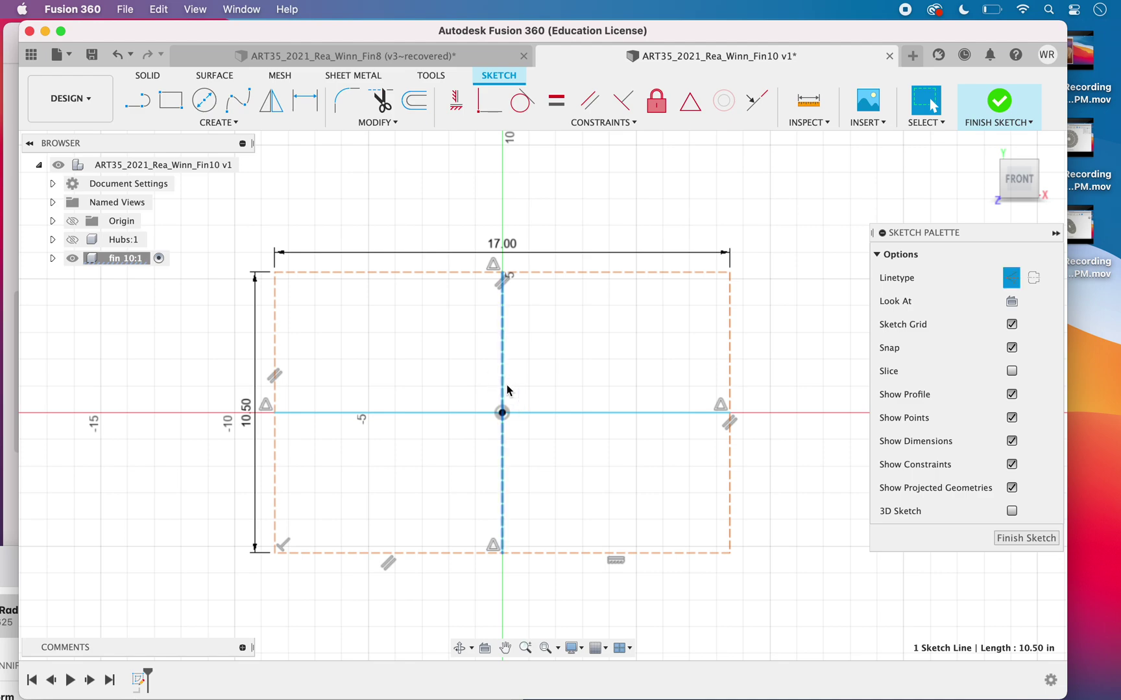
{"action": "left_click", "coordinate": [550, 413]}
{"action": "key", "text": "x"}
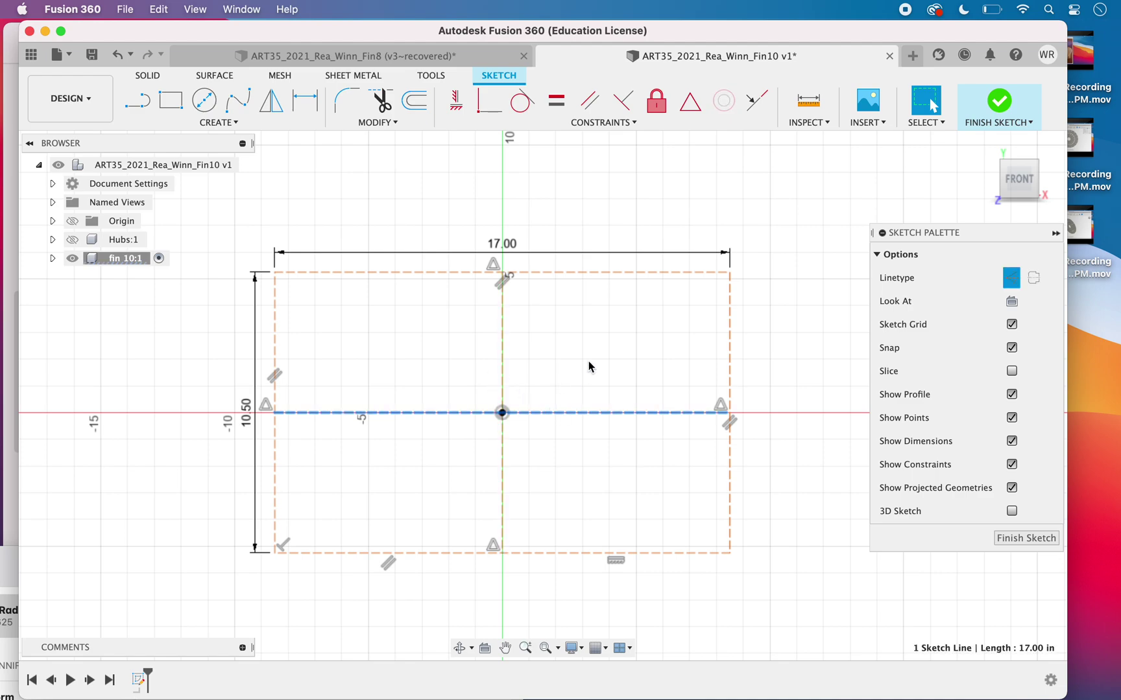
{"action": "left_click", "coordinate": [588, 363]}
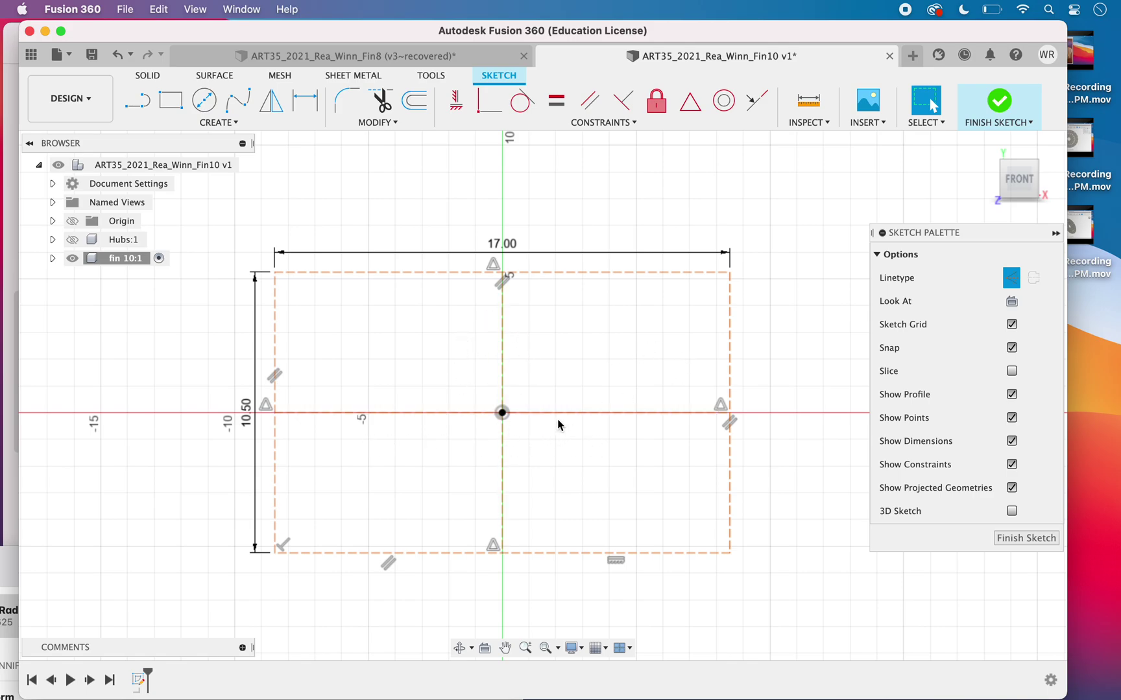
Draw a two-point rectangle 0.125 in high and 0.5 in wide in the upper-right quadrant, near the vertical center line and below the top edge.
{"action": "scroll", "coordinate": [555, 416], "scroll_direction": "up", "scroll_amount": 3}
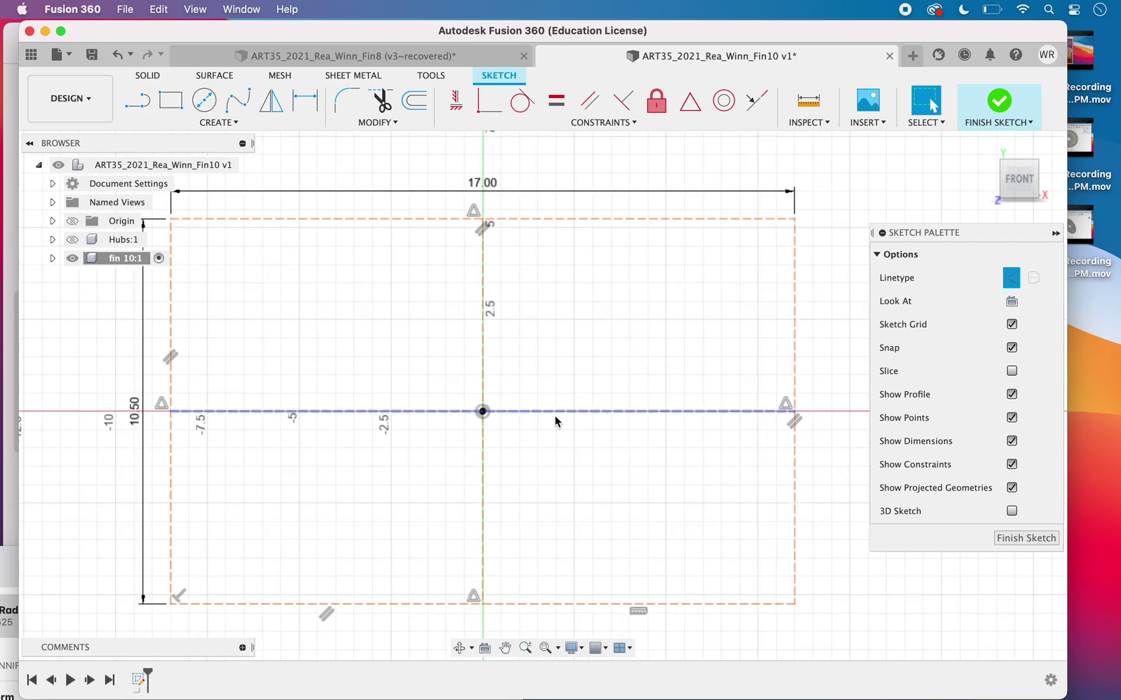
{"action": "scroll", "coordinate": [551, 425], "scroll_direction": "up", "scroll_amount": 1}
{"action": "mouse_move", "coordinate": [551, 425]}
{"action": "middle_mouse_down"}
{"action": "mouse_move", "coordinate": [496, 367]}
{"action": "mouse_move", "coordinate": [496, 402]}
{"action": "middle_mouse_up"}
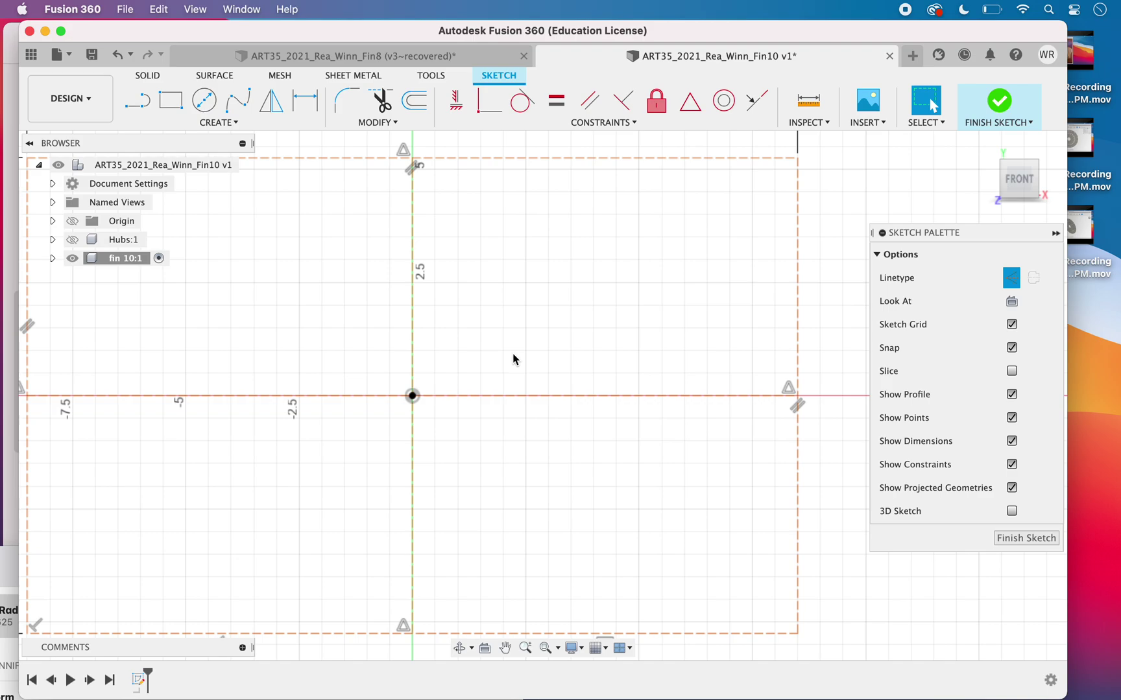
{"action": "scroll", "coordinate": [512, 359], "scroll_direction": "down", "scroll_amount": 1}
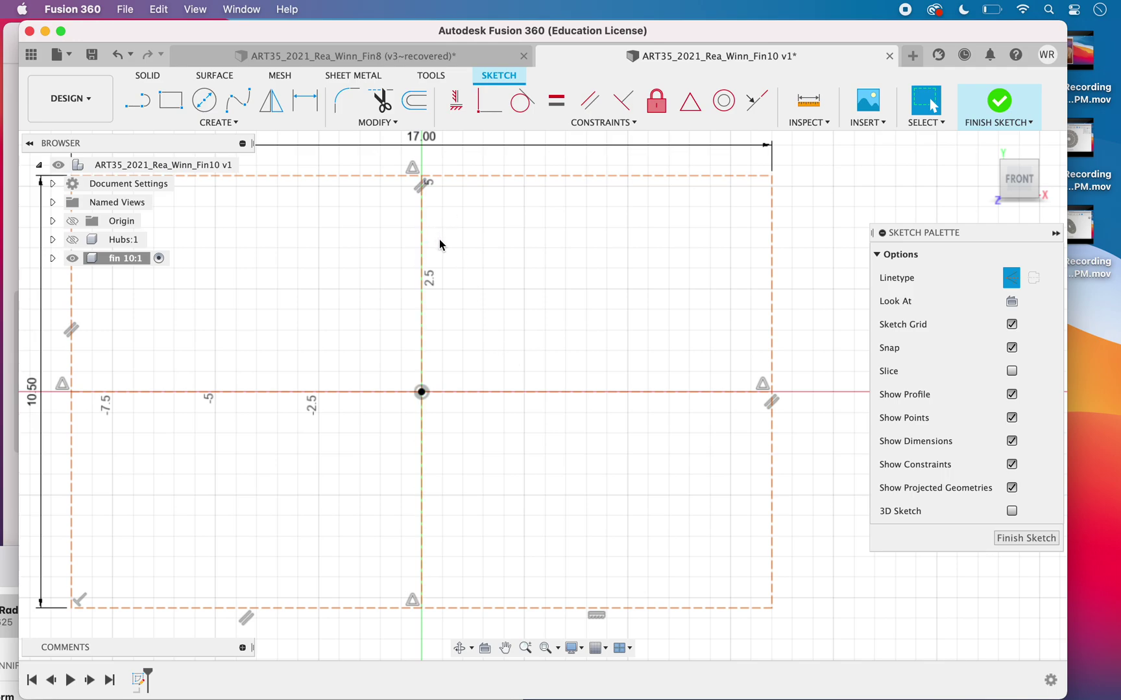
{"action": "middle_click_drag", "start_coordinate": [439, 244], "coordinate": [450, 257]}
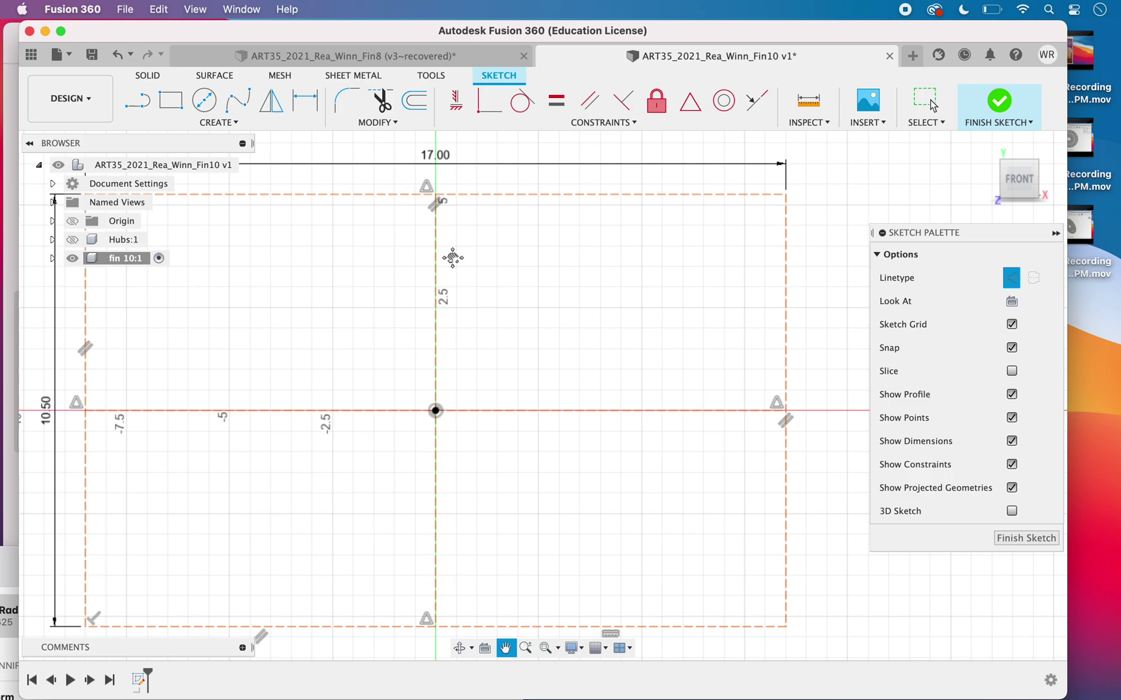
{"action": "left_click", "coordinate": [171, 101]}
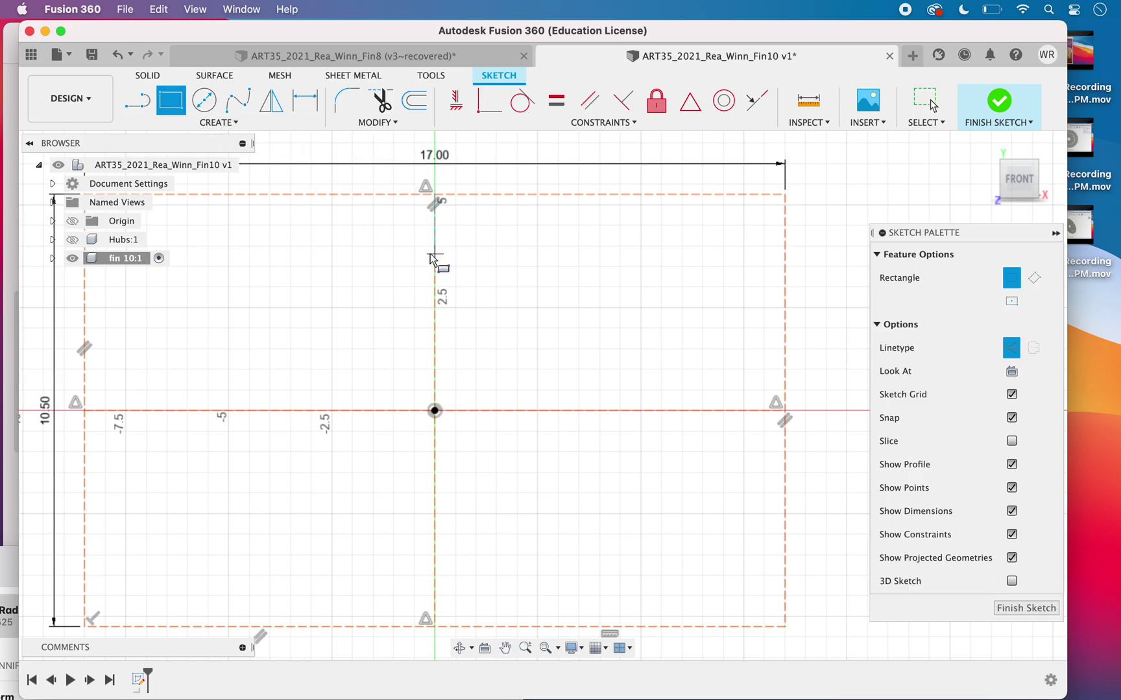
{"action": "left_click", "coordinate": [487, 240]}
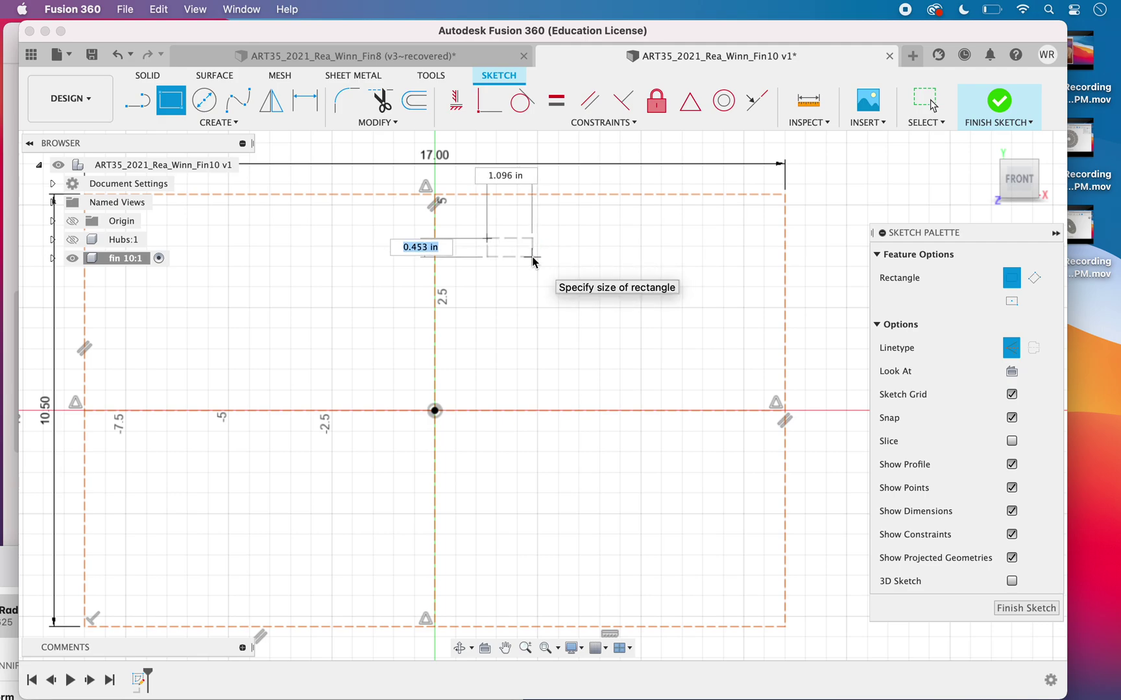
{"action": "type", "text": ".125"}
{"action": "key", "text": "Tab"}
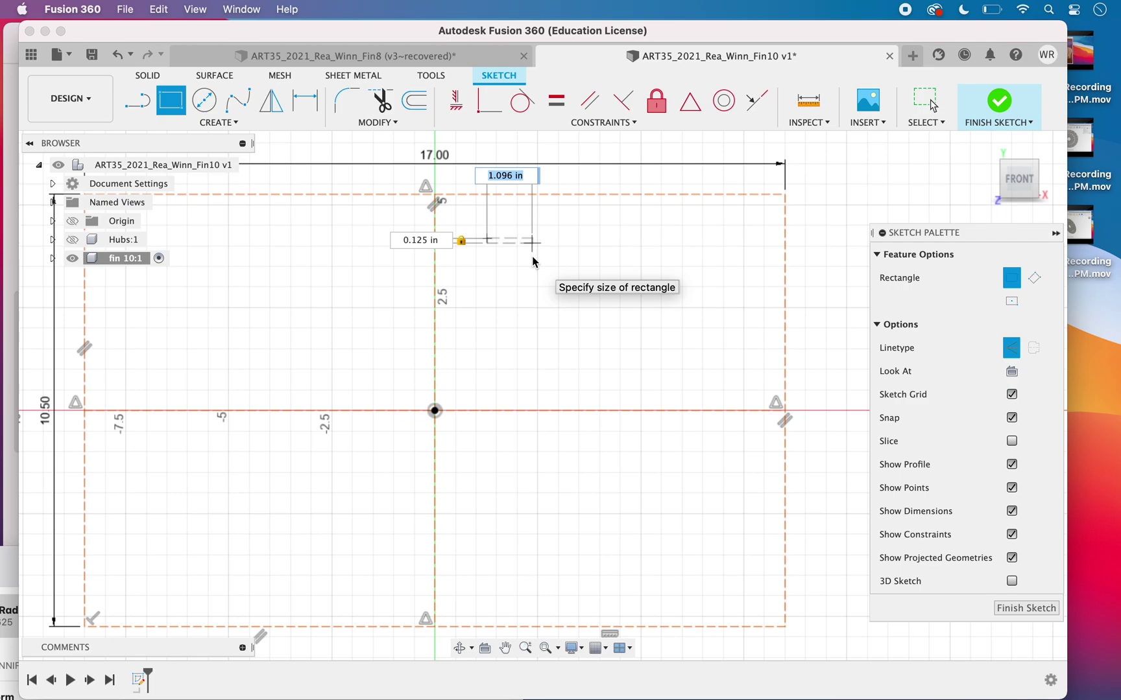
{"action": "type", "text": ".5"}
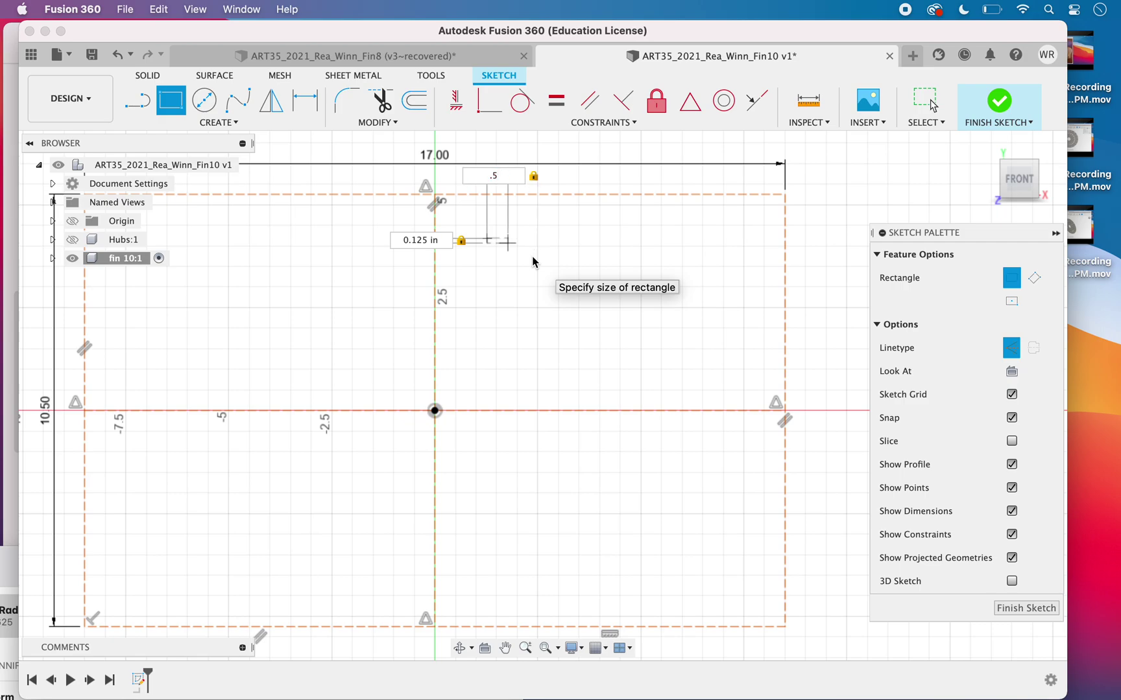
{"action": "key", "text": "Return"}
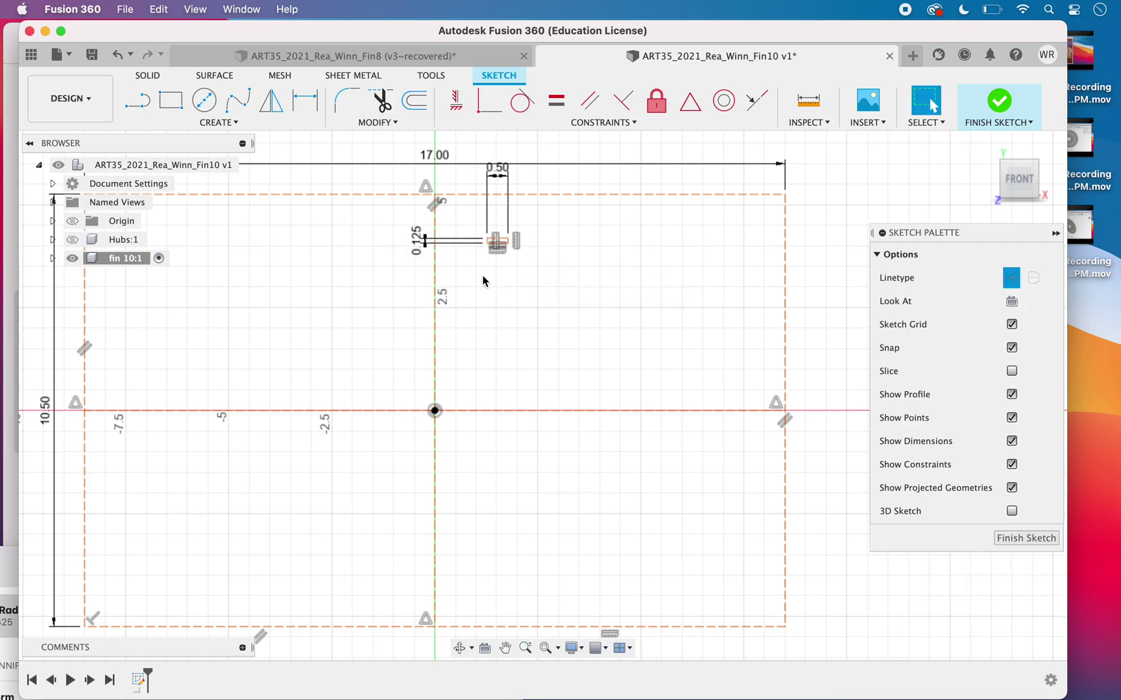
Convert the small rectangle's construction lines to normal sketch lines.
{"action": "left_click", "coordinate": [1015, 274]}
{"action": "scroll", "coordinate": [510, 254], "scroll_direction": "up", "scroll_amount": 5}
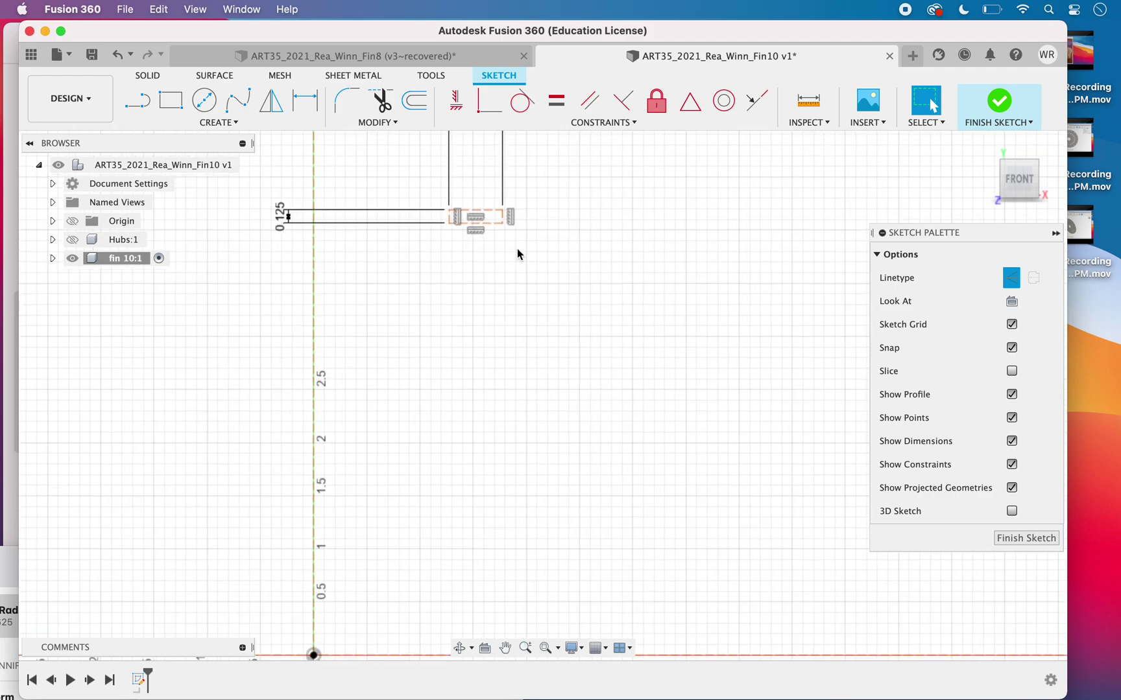
{"action": "left_click_drag", "start_coordinate": [421, 187], "coordinate": [393, 224]}
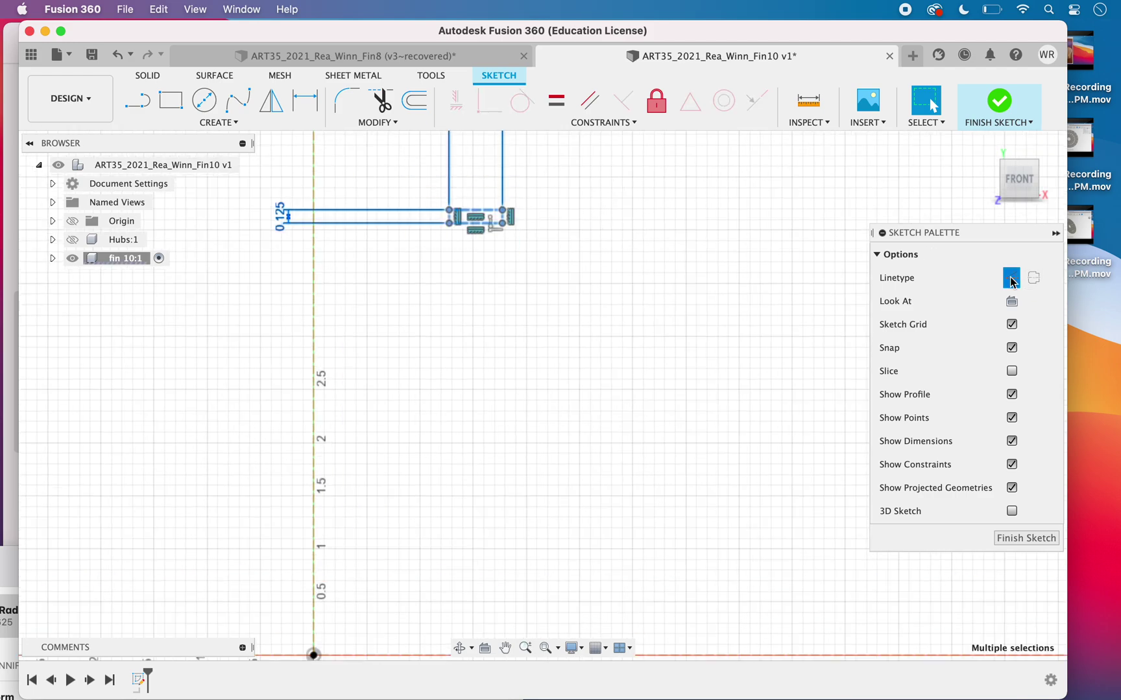
{"action": "left_click", "coordinate": [667, 331]}
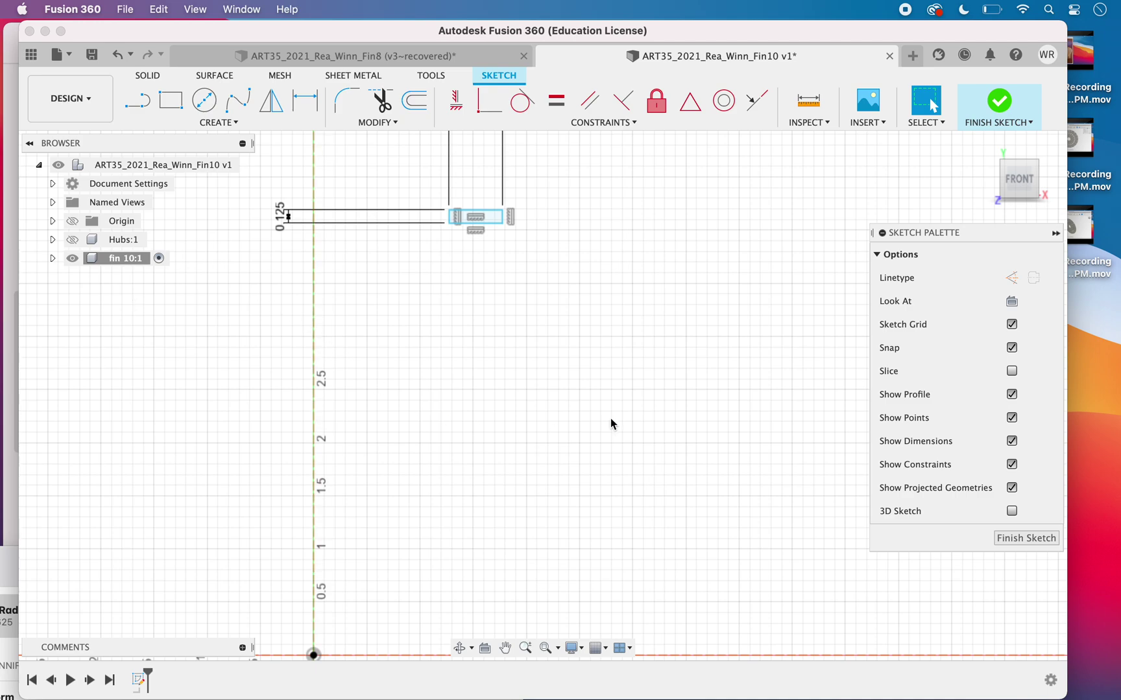
Draw a second rectangle 0.125 in high and 0.5 in wide just above the horizontal center line, right of the origin.
{"action": "scroll", "coordinate": [603, 420], "scroll_direction": "down", "scroll_amount": 2}
{"action": "scroll", "coordinate": [602, 419], "scroll_direction": "down", "scroll_amount": 3}
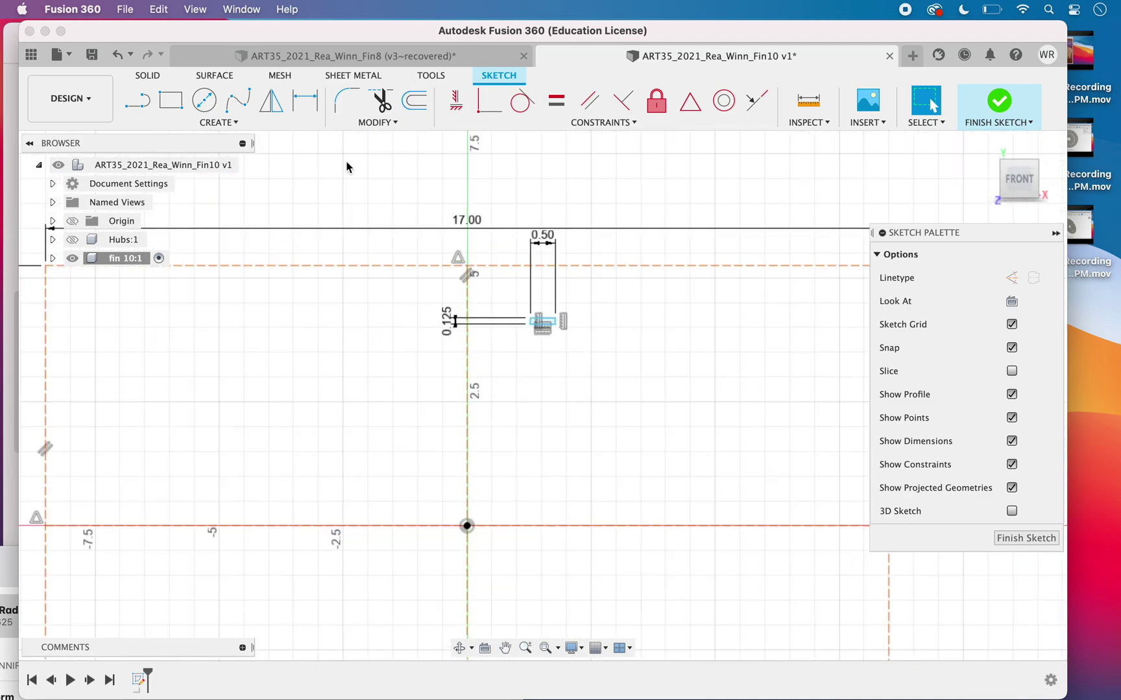
{"action": "left_click", "coordinate": [164, 97]}
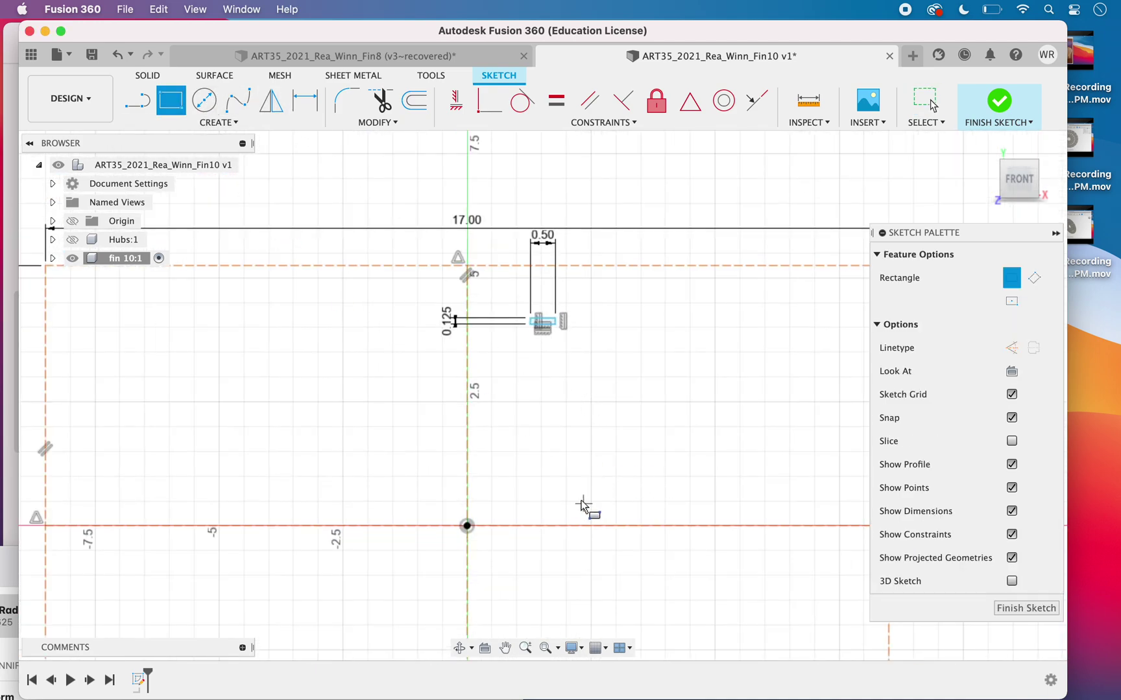
{"action": "left_click", "coordinate": [565, 492]}
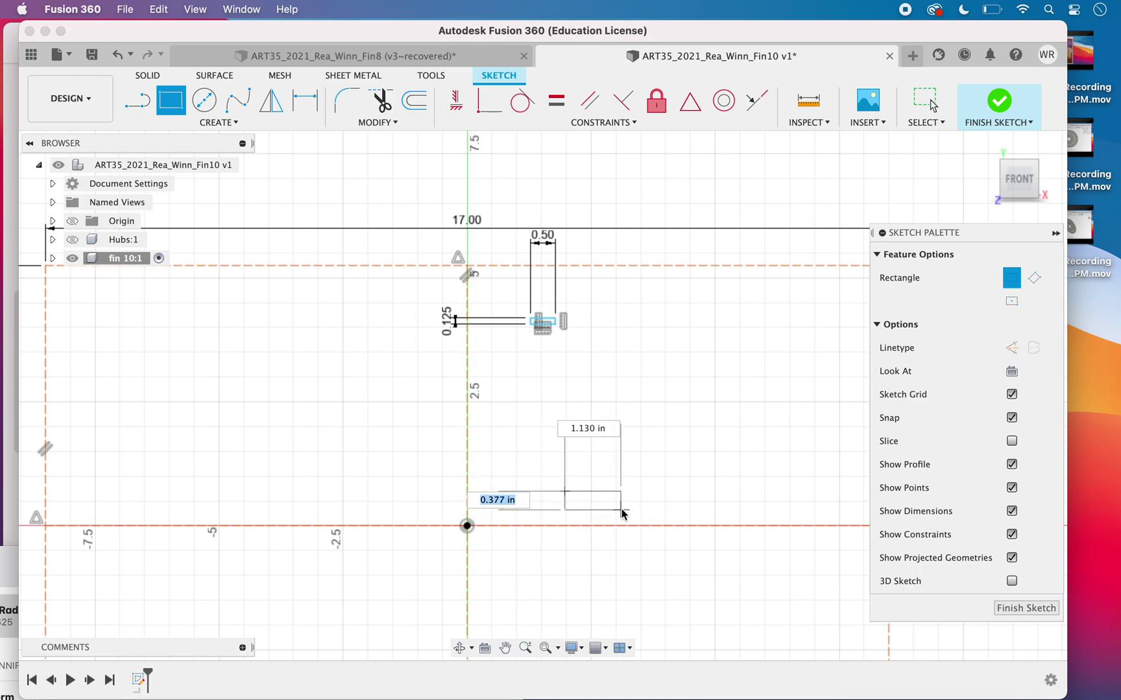
{"action": "type", "text": ".125"}
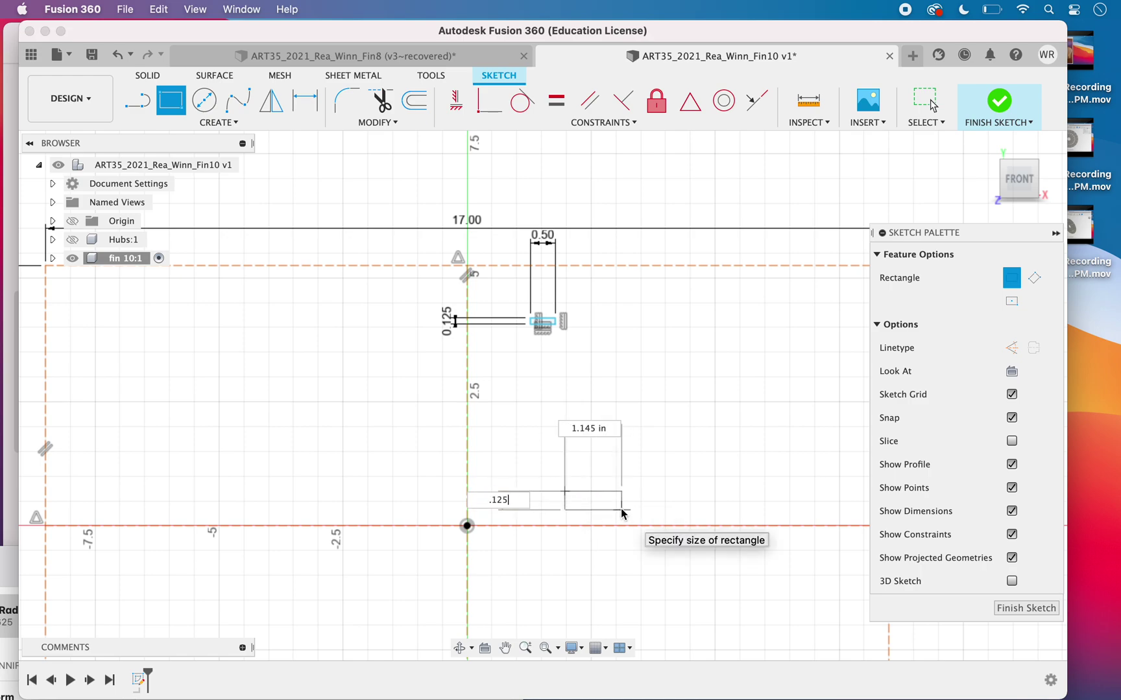
{"action": "key", "text": "Tab"}
{"action": "key", "text": "Tab"}
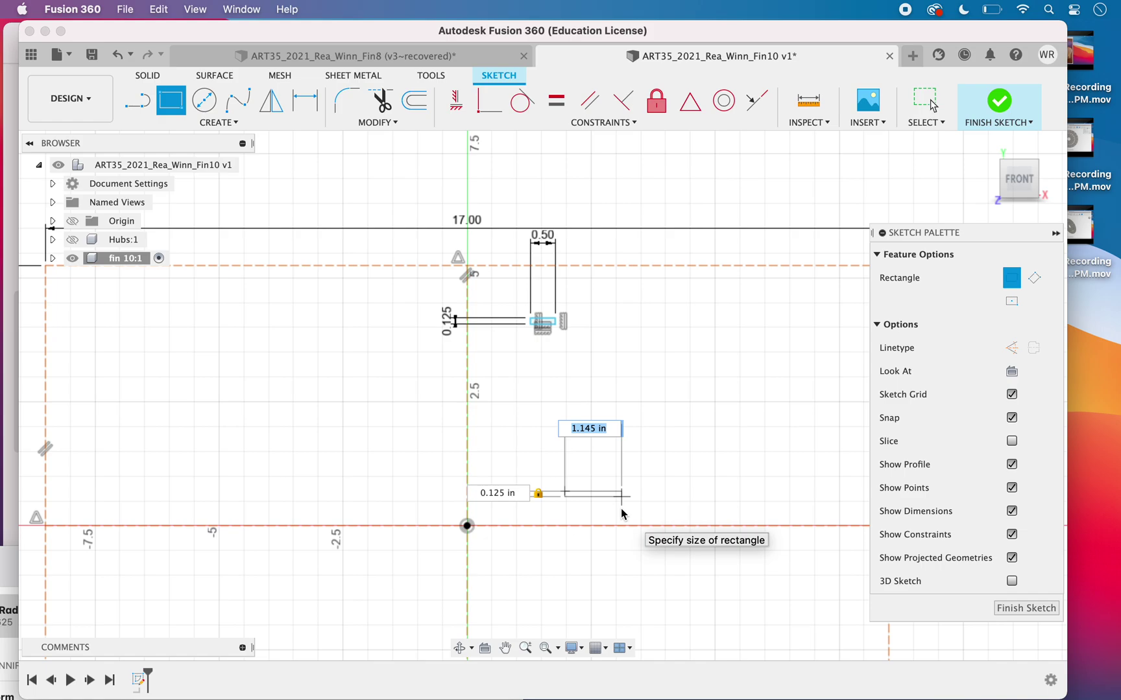
{"action": "type", "text": ".5"}
{"action": "key", "text": "Tab"}
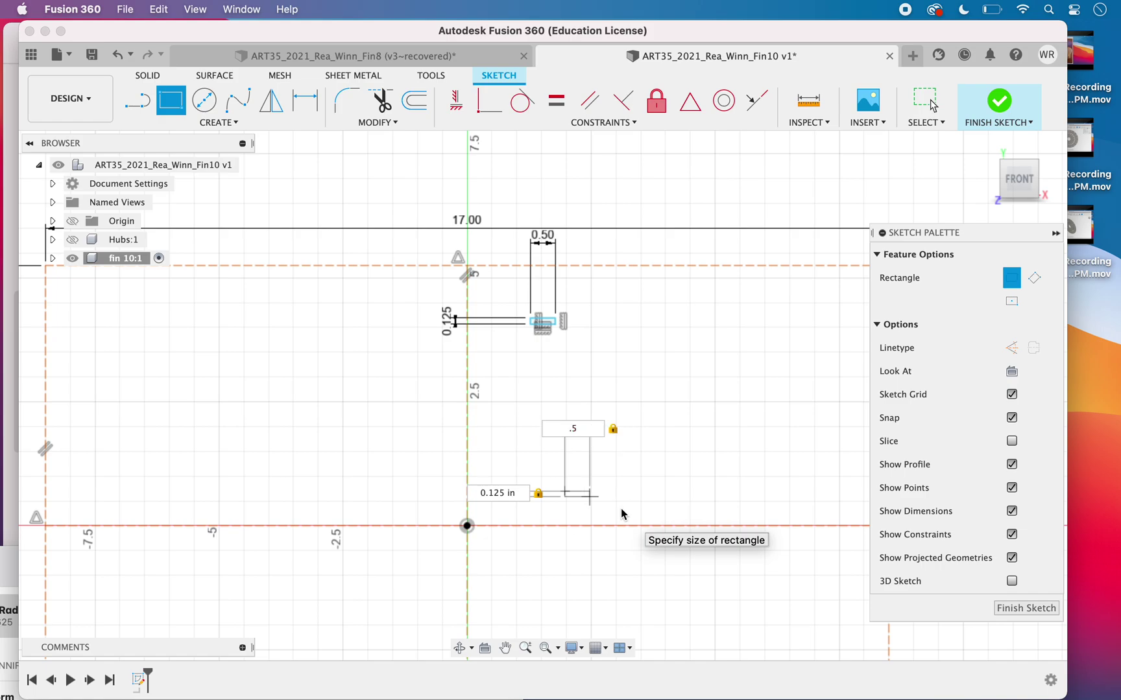
{"action": "key", "text": "Return"}
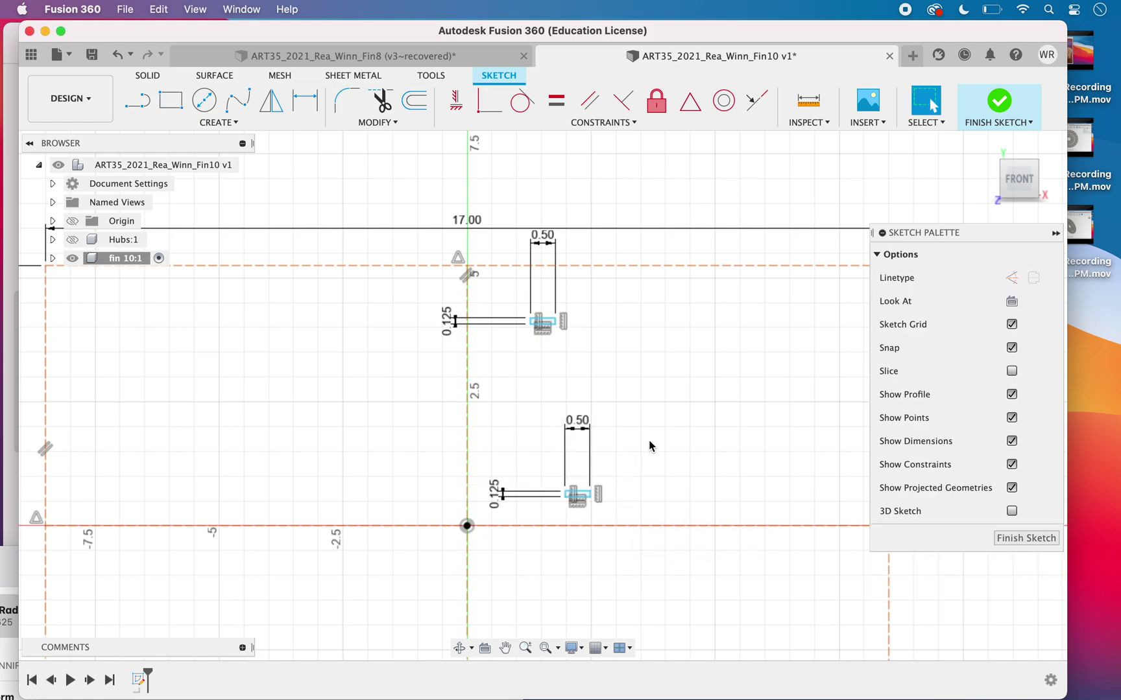
Move the width and height dimensions of both small rectangles closer to their outlines.
{"action": "left_click_drag", "start_coordinate": [544, 242], "coordinate": [545, 302]}
{"action": "left_click_drag", "start_coordinate": [456, 326], "coordinate": [523, 326]}
{"action": "left_click_drag", "start_coordinate": [580, 424], "coordinate": [580, 475]}
{"action": "left_click_drag", "start_coordinate": [502, 494], "coordinate": [557, 497]}
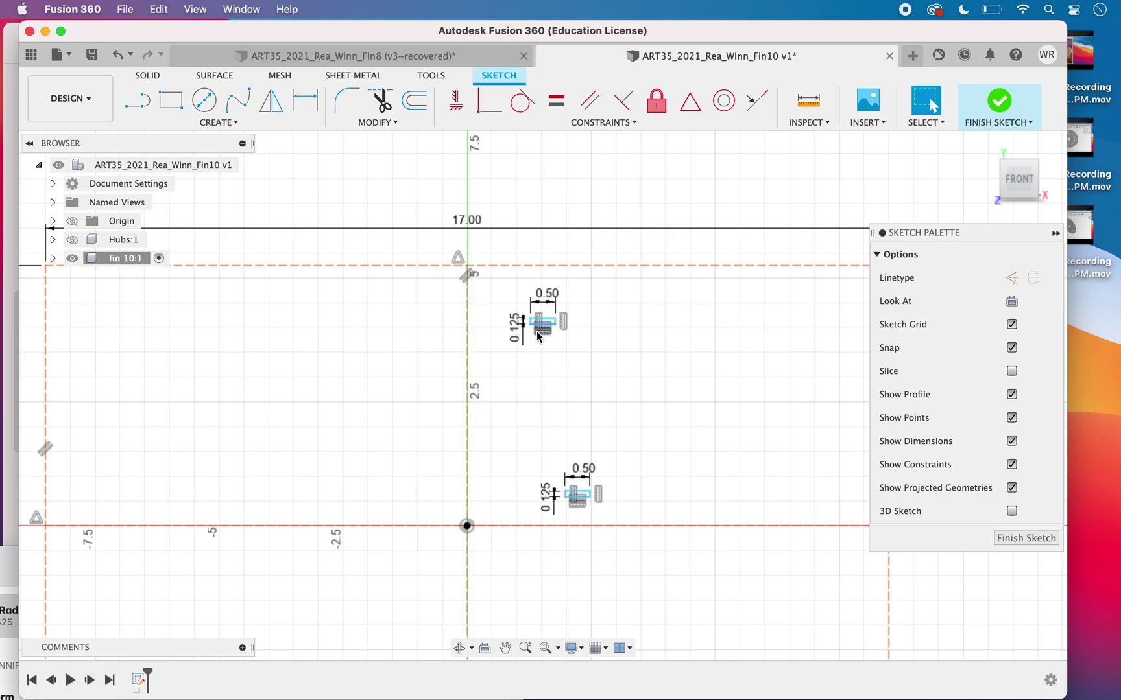
Dimension the upper small rectangle's right edge 1.5 in from the vertical center line.
{"action": "scroll", "coordinate": [546, 338], "scroll_direction": "down", "scroll_amount": 3}
{"action": "scroll", "coordinate": [545, 338], "scroll_direction": "up", "scroll_amount": 5}
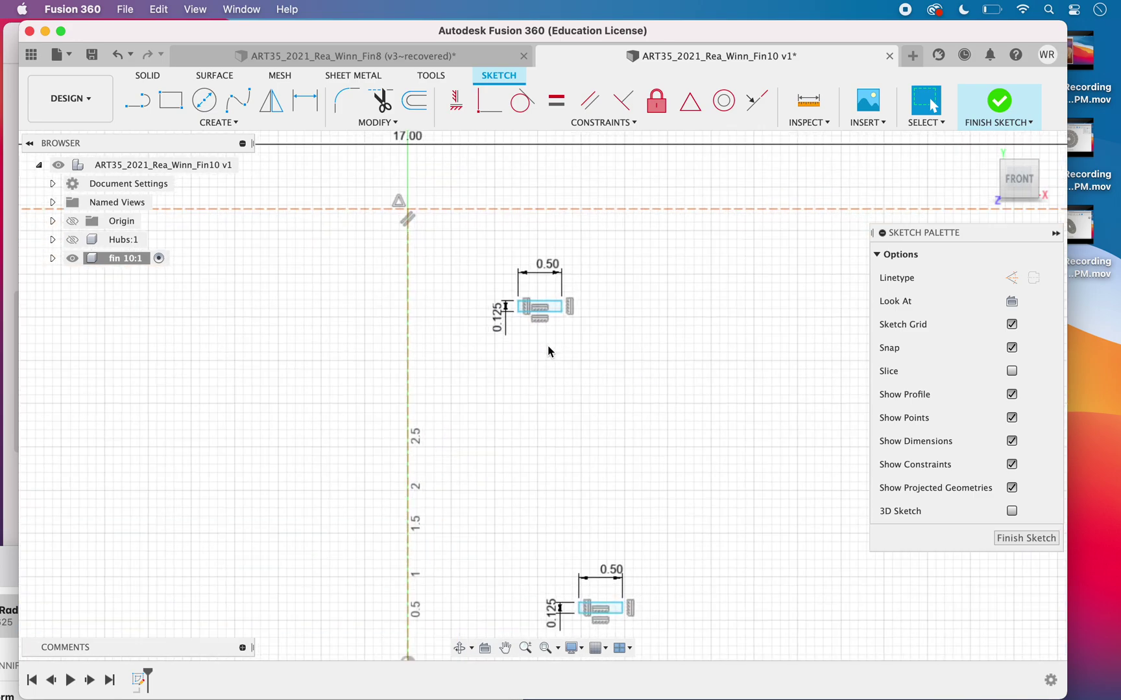
{"action": "middle_click_drag", "start_coordinate": [548, 347], "coordinate": [555, 360]}
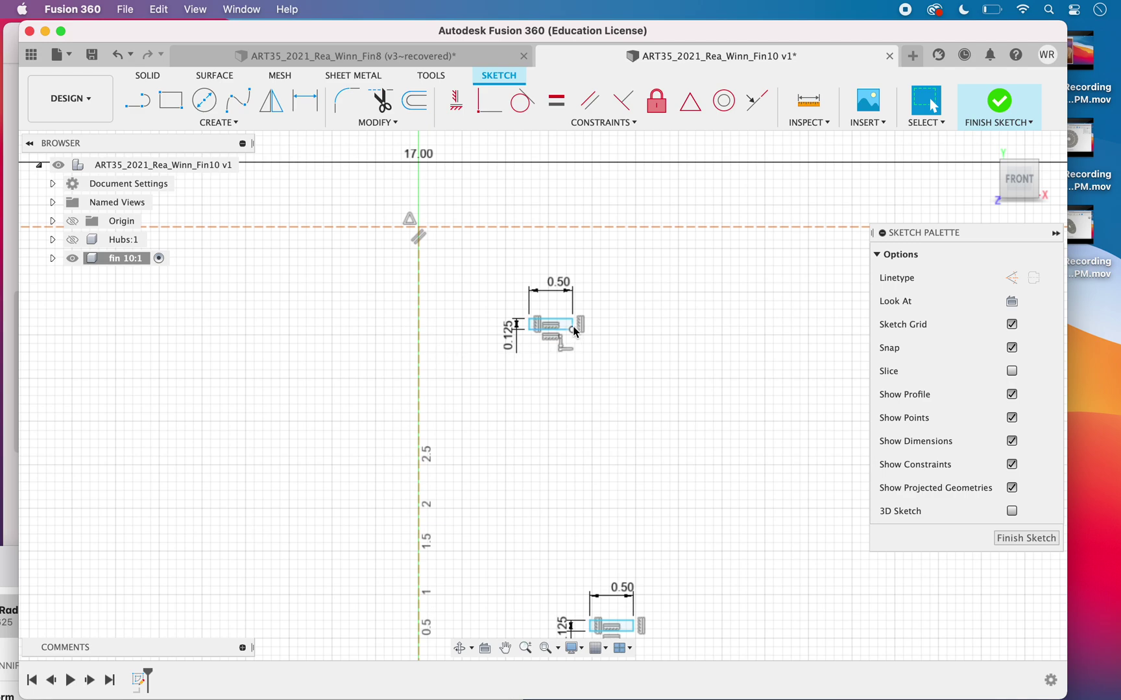
{"action": "scroll", "coordinate": [573, 328], "scroll_direction": "up", "scroll_amount": 2}
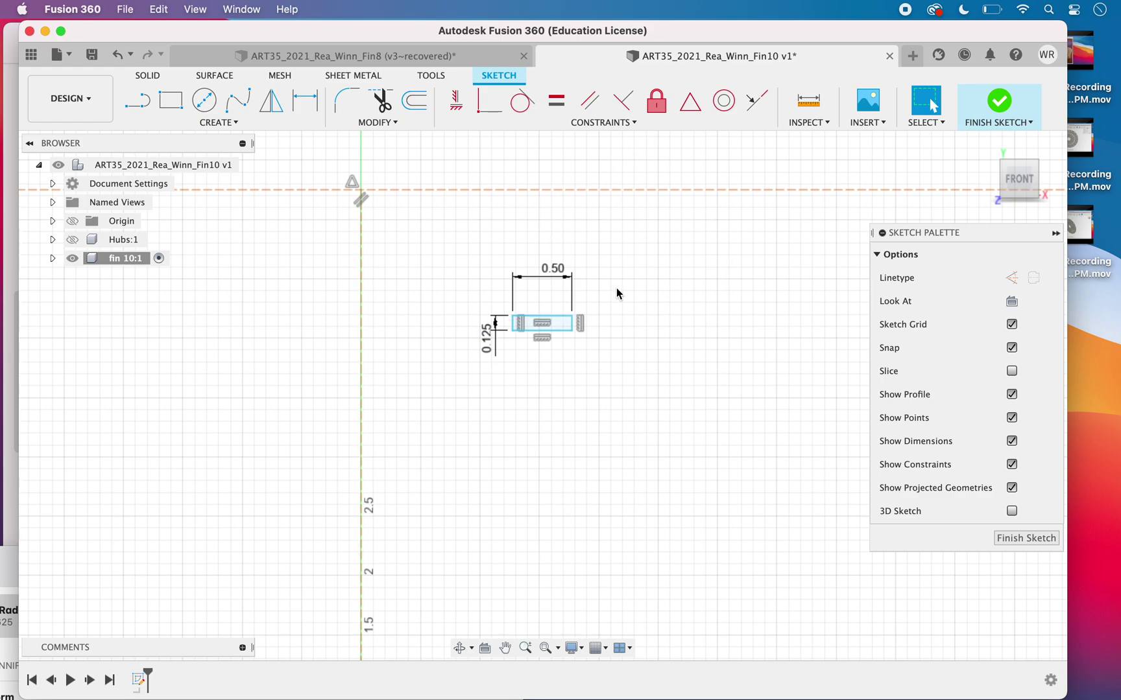
{"action": "key", "text": "d"}
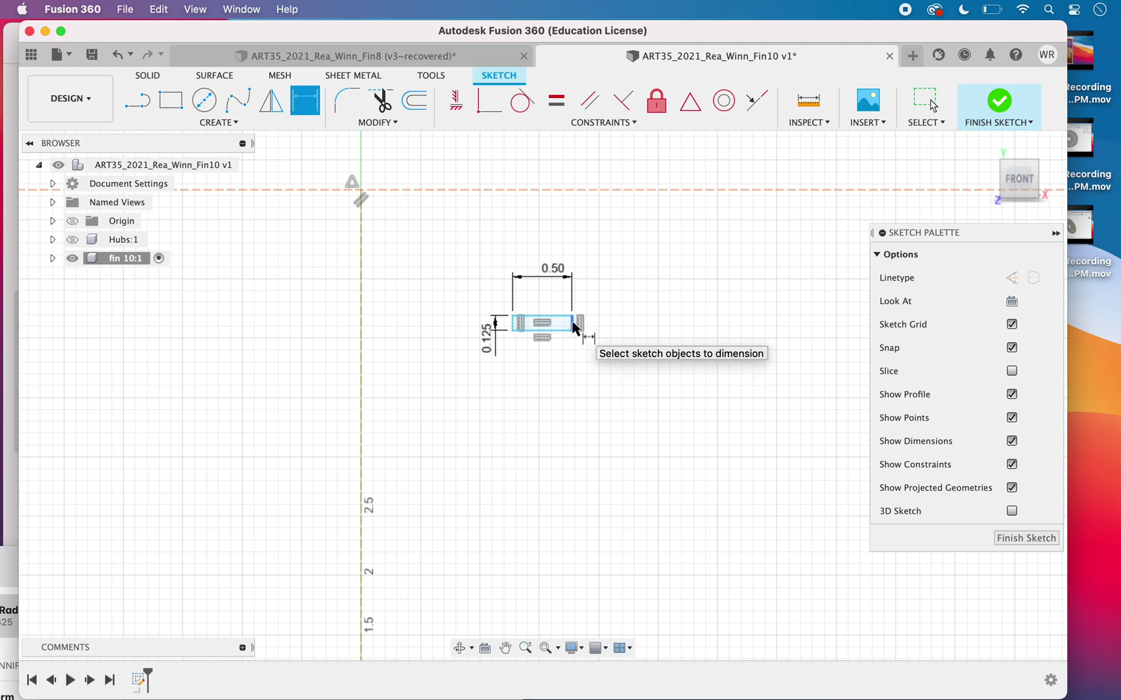
{"action": "left_click", "coordinate": [573, 326]}
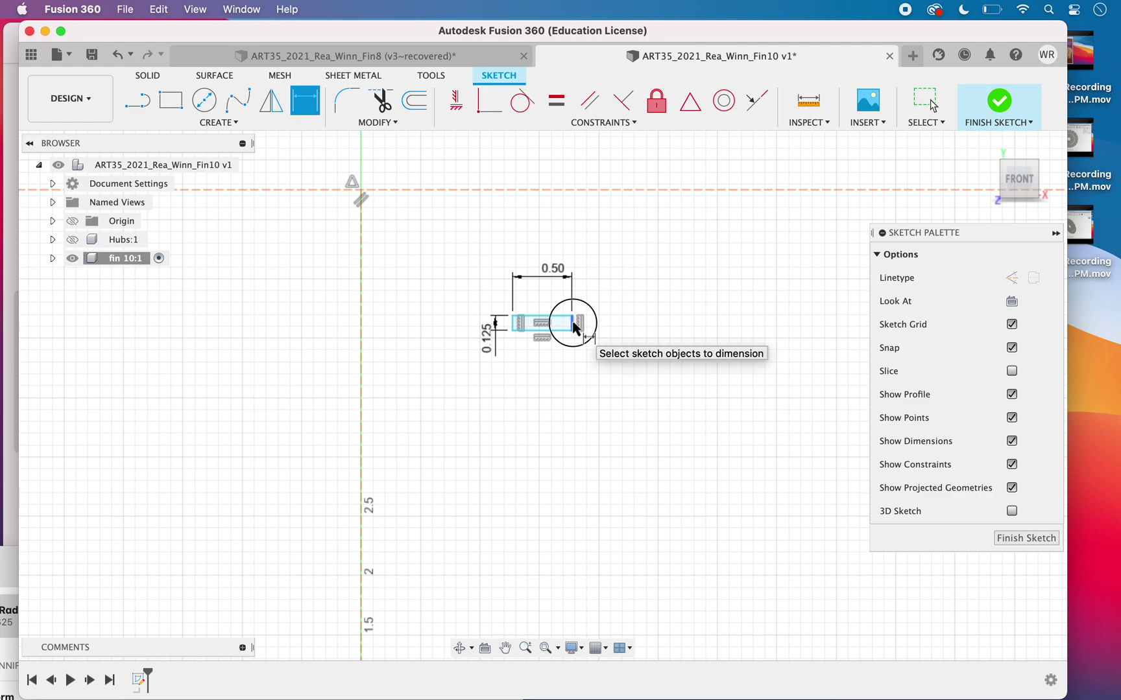
{"action": "left_click", "coordinate": [362, 324]}
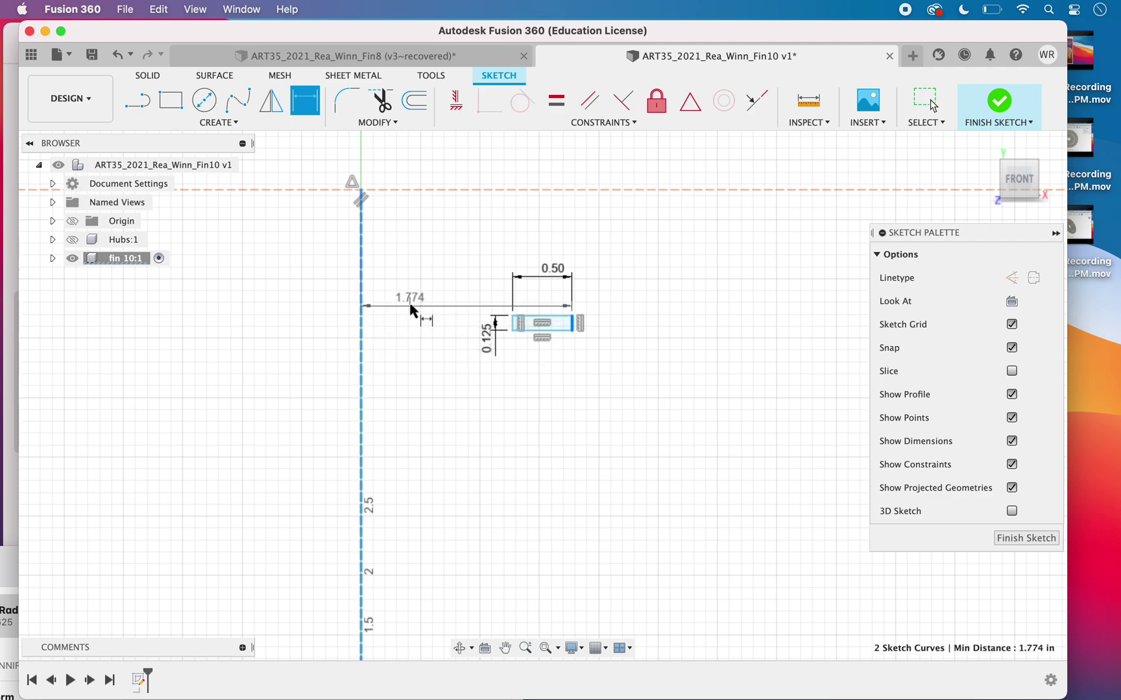
{"action": "left_click", "coordinate": [421, 247]}
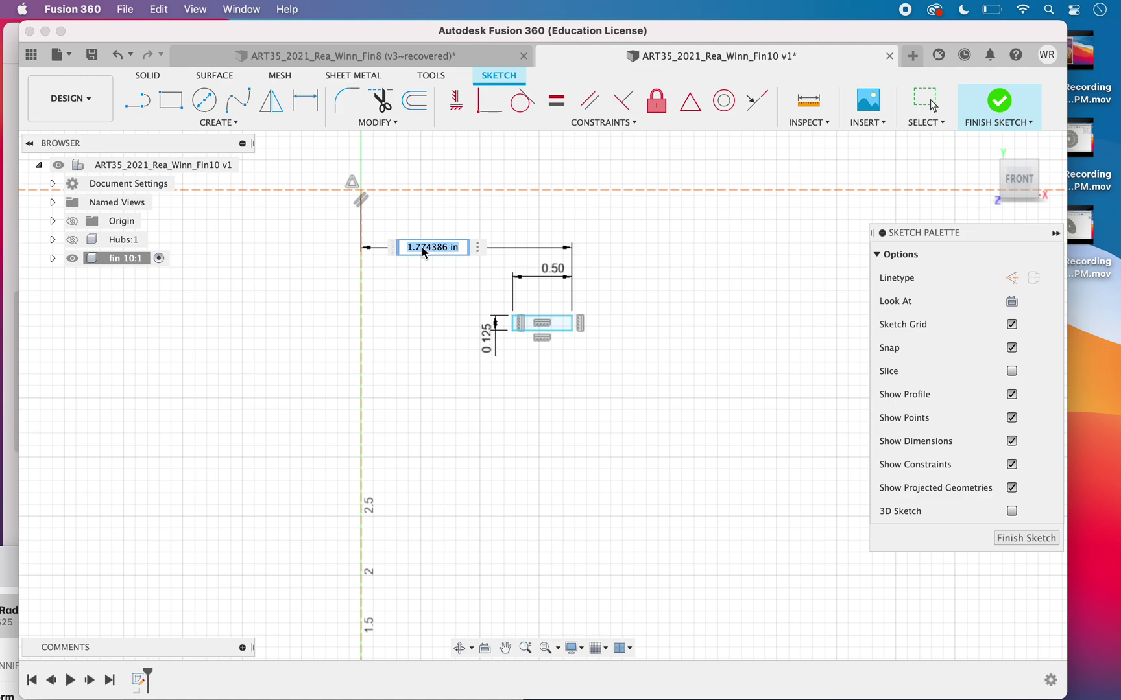
{"action": "type", "text": "1.5"}
{"action": "key", "text": "Return"}
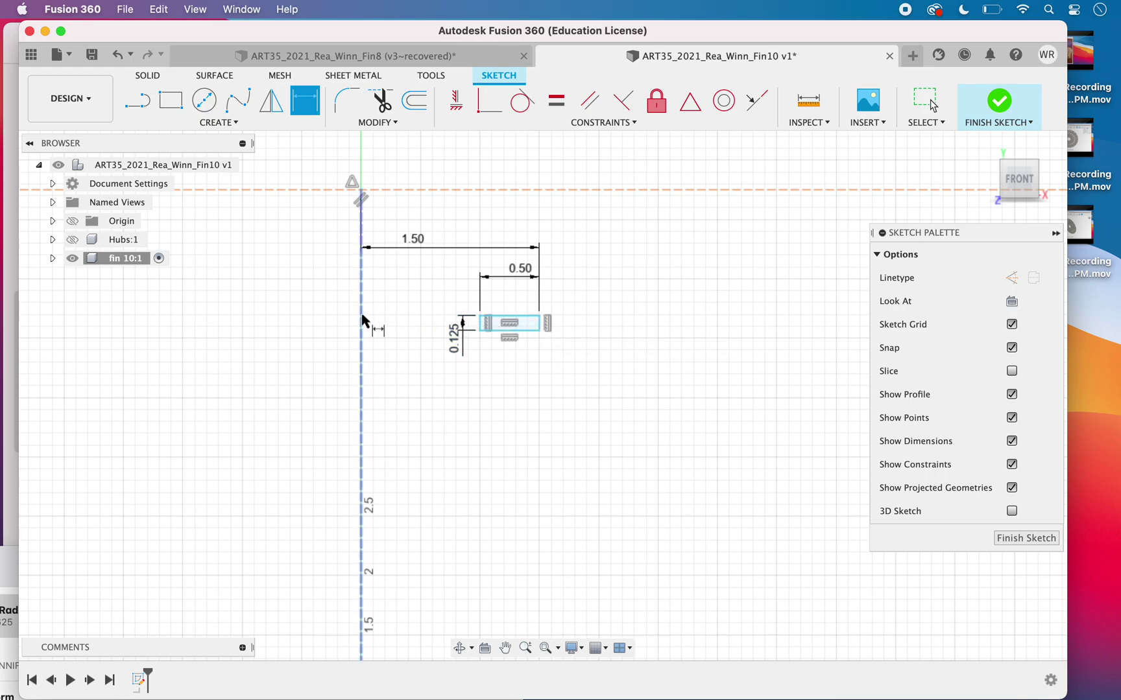
Dimension the lower small rectangle's right edge 2.625 in from the vertical center line.
{"action": "scroll", "coordinate": [434, 388], "scroll_direction": "down", "scroll_amount": 2}
{"action": "mouse_move", "coordinate": [458, 387]}
{"action": "middle_mouse_down"}
{"action": "mouse_move", "coordinate": [415, 162]}
{"action": "mouse_move", "coordinate": [428, 259]}
{"action": "middle_mouse_up"}
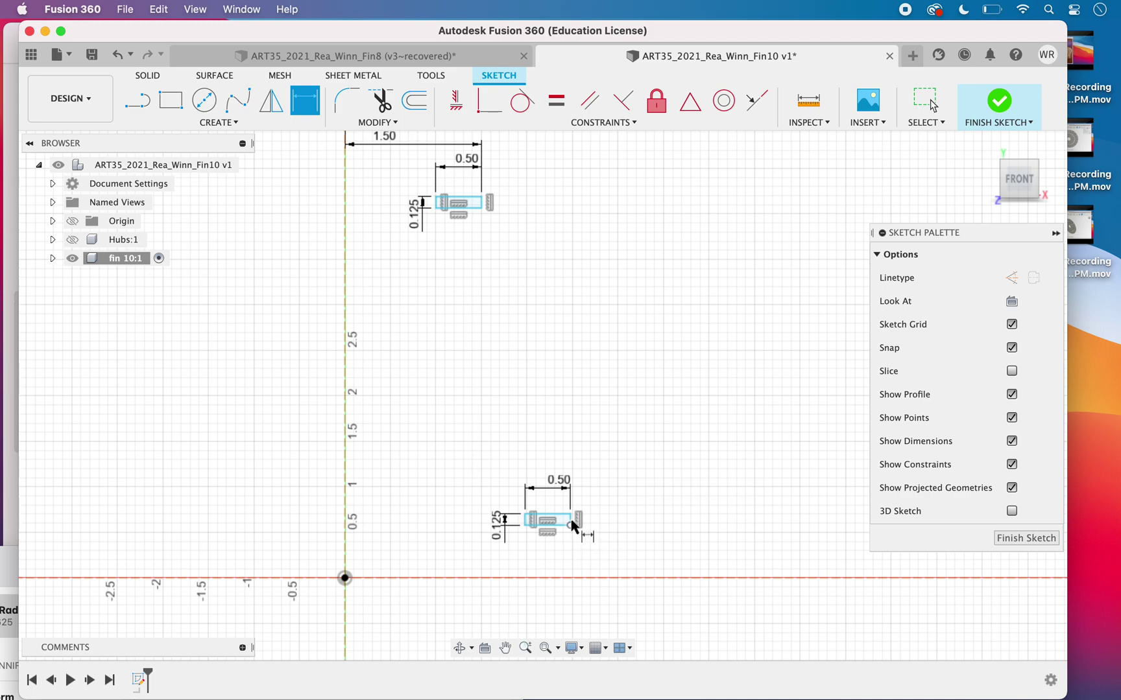
{"action": "scroll", "coordinate": [574, 524], "scroll_direction": "up", "scroll_amount": 2}
{"action": "scroll", "coordinate": [573, 524], "scroll_direction": "up", "scroll_amount": 1}
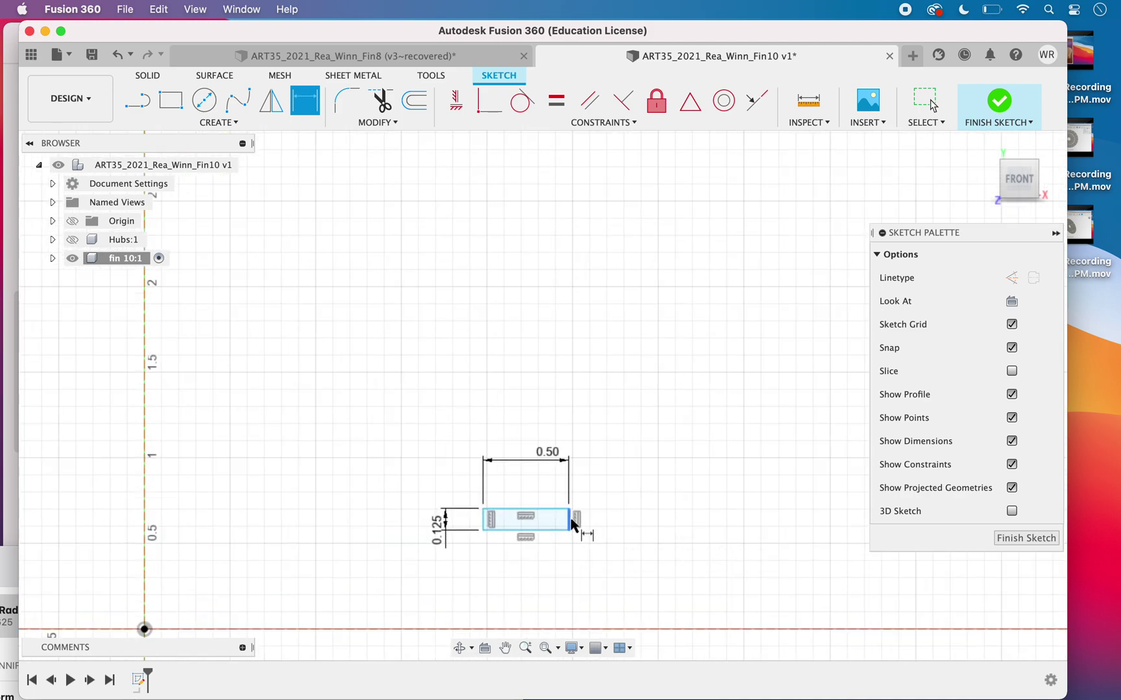
{"action": "left_click", "coordinate": [570, 522]}
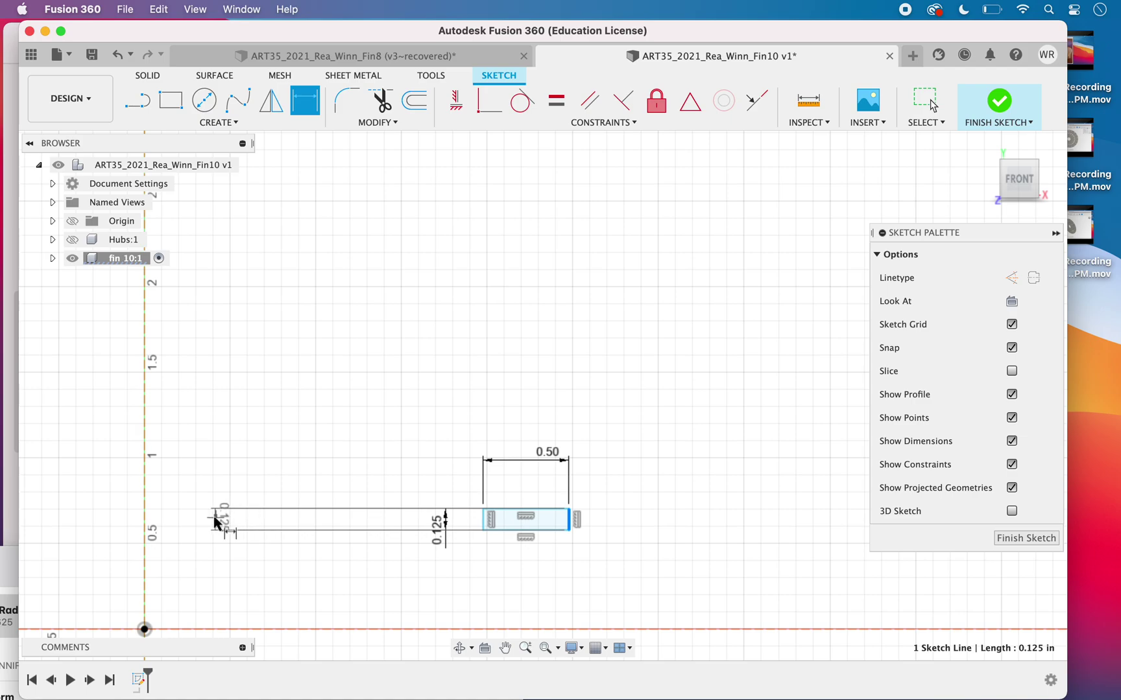
{"action": "left_click", "coordinate": [146, 519]}
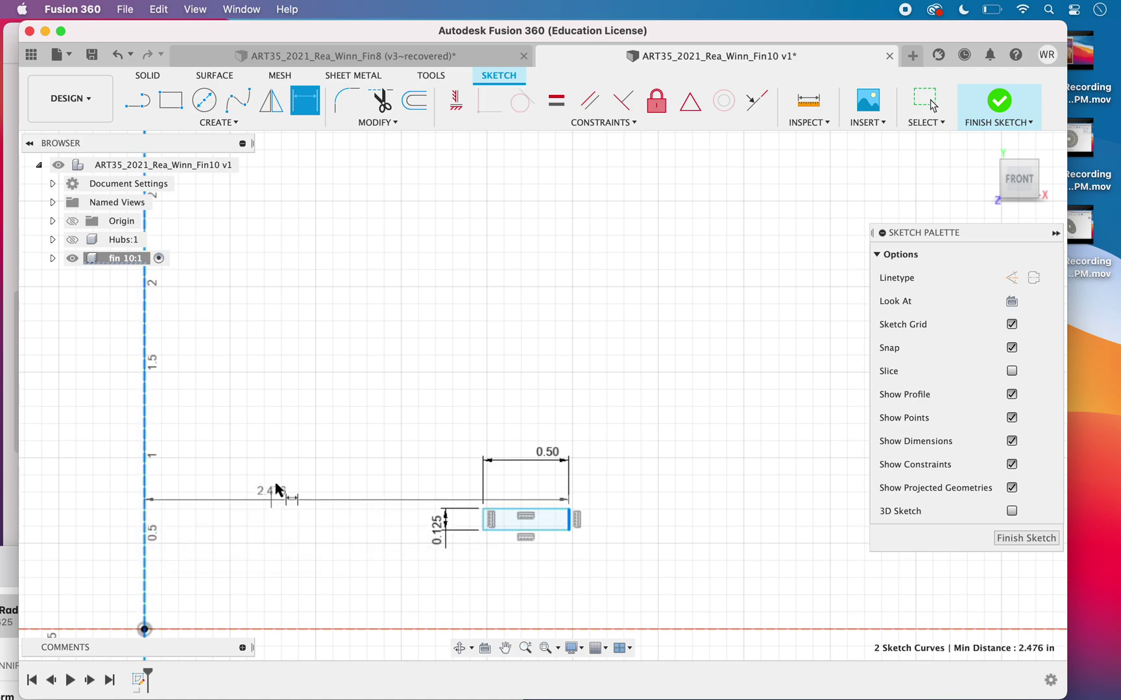
{"action": "left_click", "coordinate": [289, 415]}
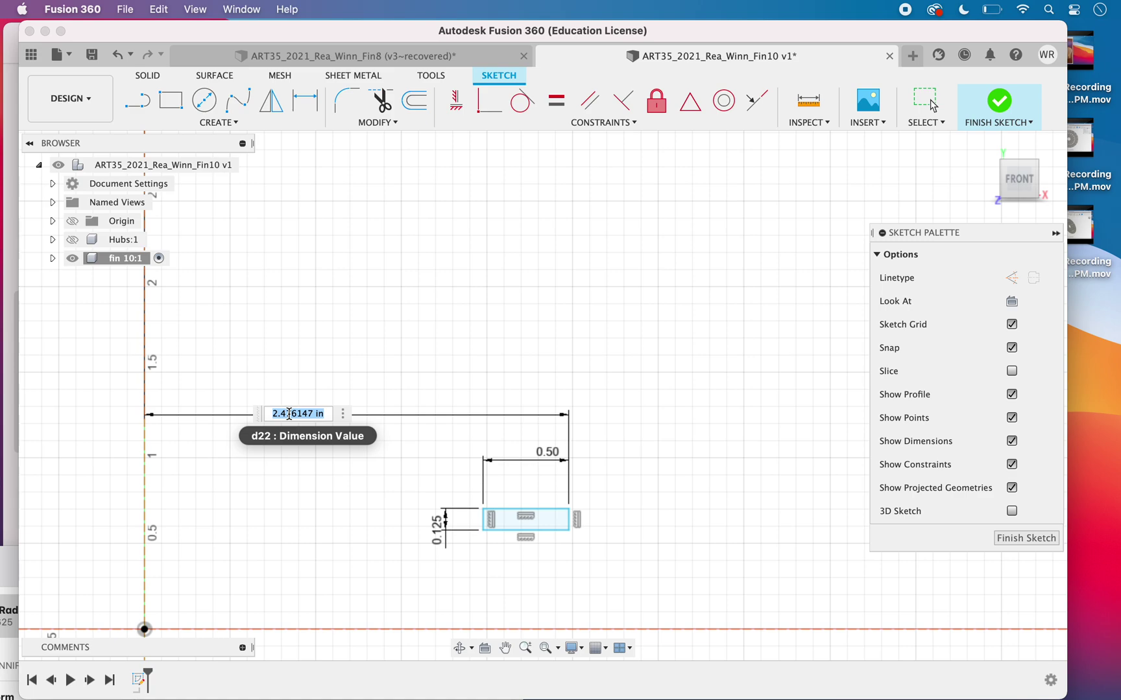
{"action": "type", "text": "2.625"}
{"action": "left_click", "coordinate": [337, 512]}
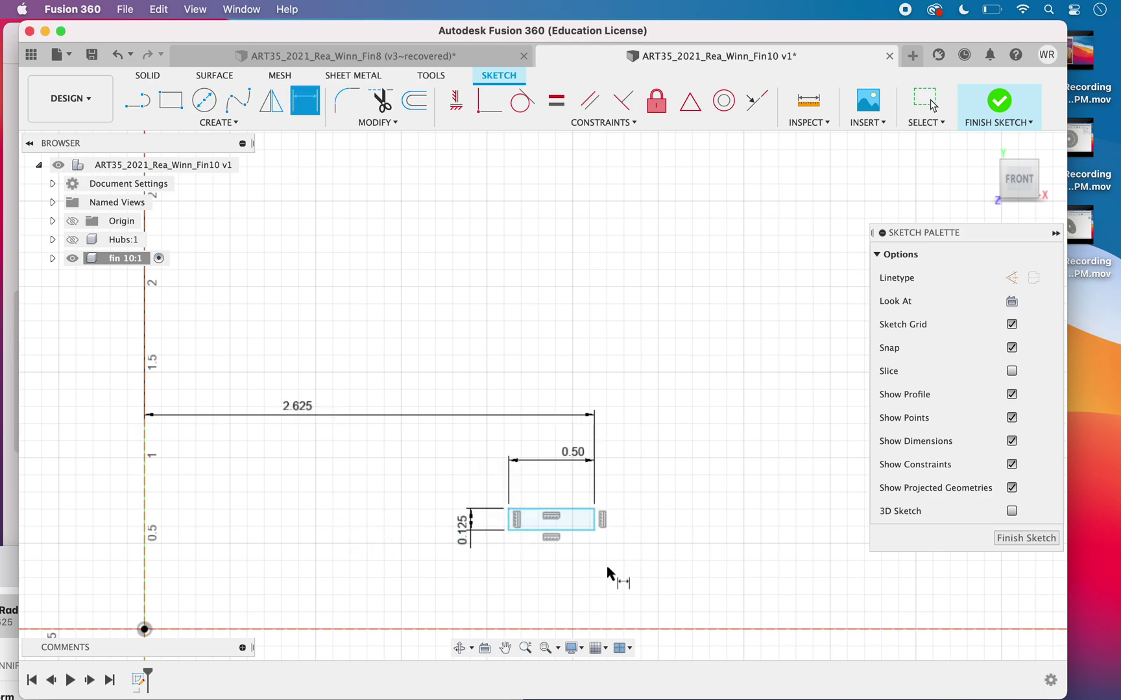
Consult the lamp photo IMG_8364.JPG in Preview, and dimension the upper small rectangle's top edge 2 in below the construction layout's top line.
{"action": "scroll", "coordinate": [658, 515], "scroll_direction": "down", "scroll_amount": 4}
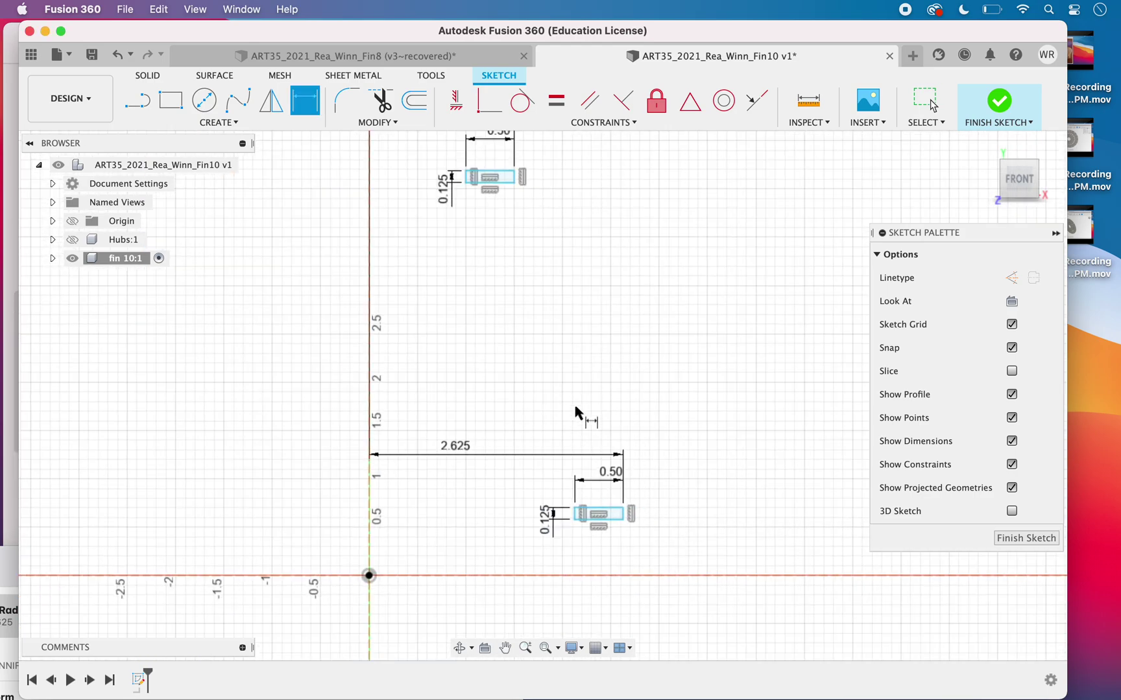
{"action": "scroll", "coordinate": [575, 415], "scroll_direction": "down", "scroll_amount": 2}
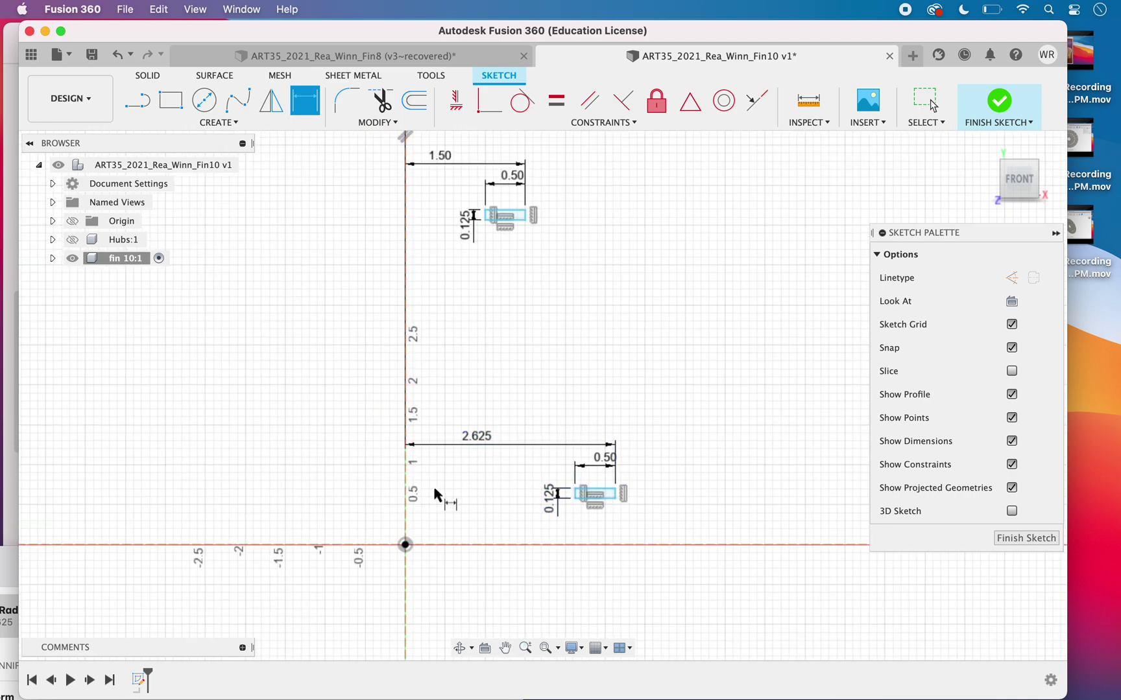
{"action": "middle_click_drag", "start_coordinate": [523, 382], "coordinate": [531, 499]}
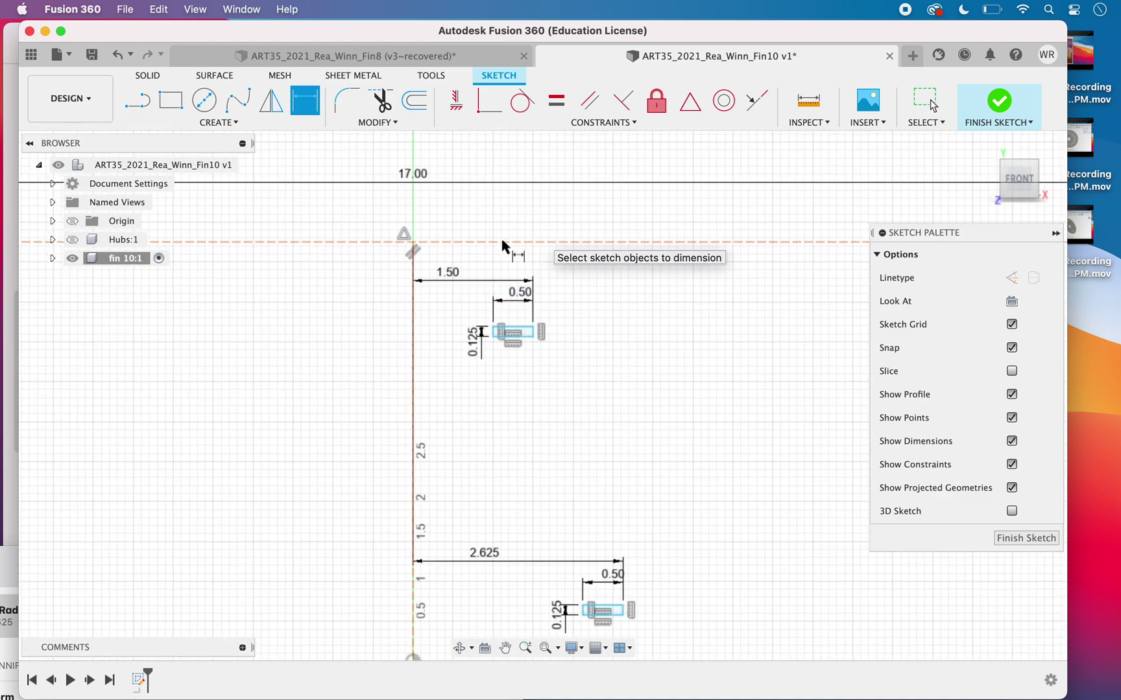
{"action": "left_click", "coordinate": [13, 296]}
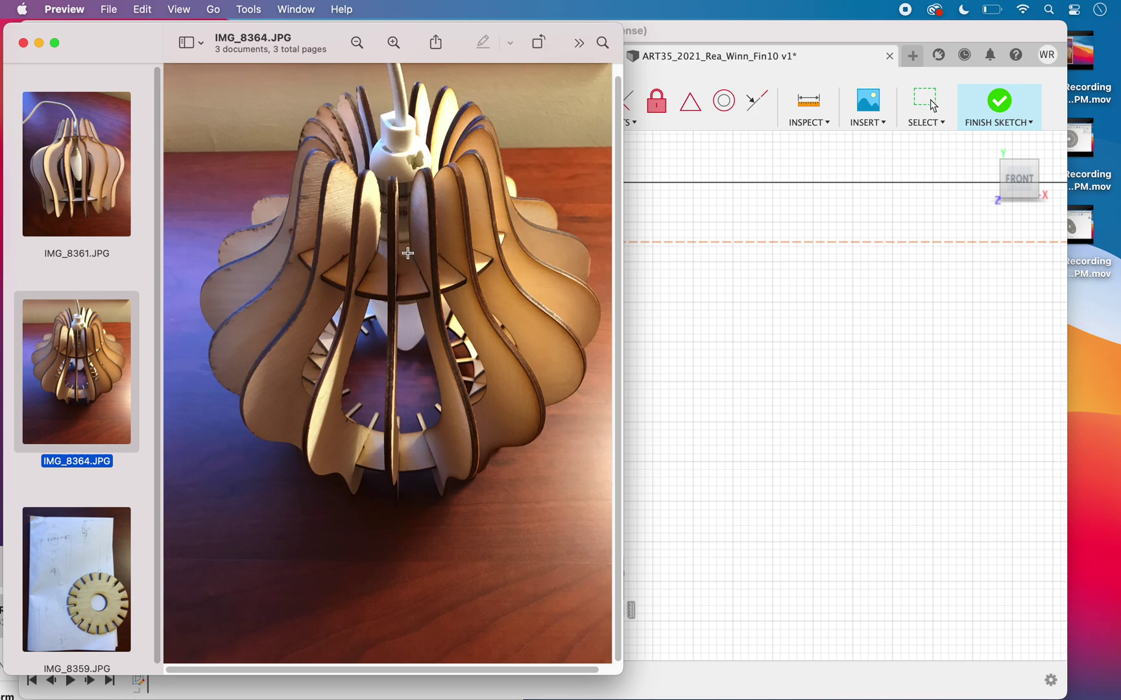
{"action": "left_click", "coordinate": [721, 419]}
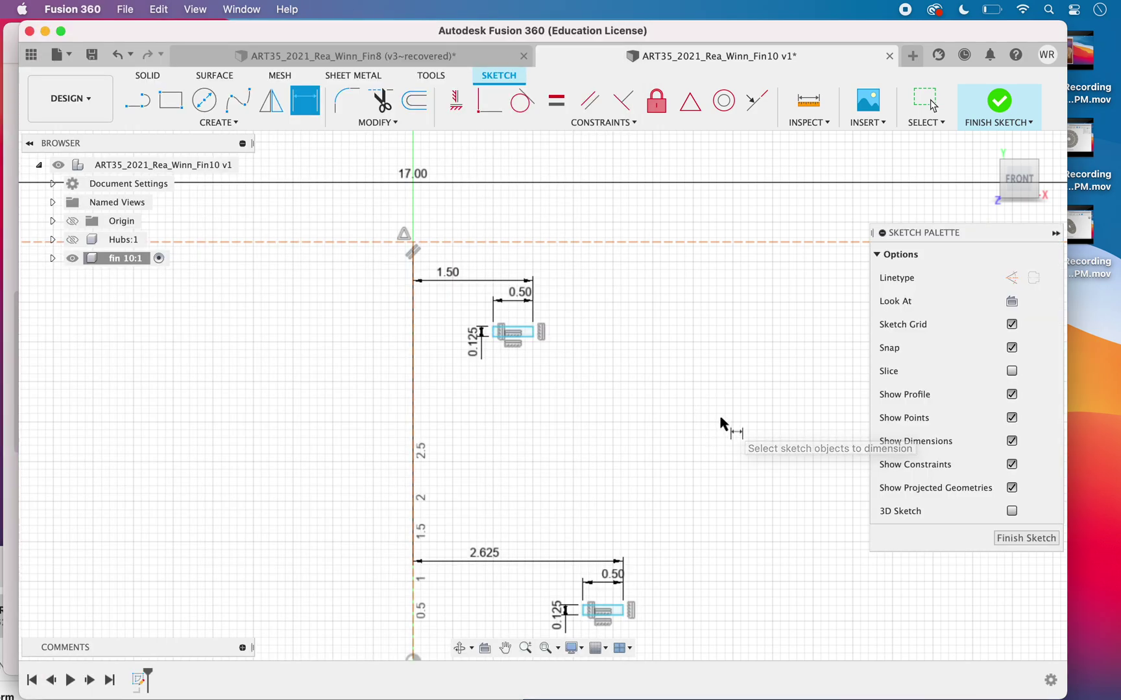
{"action": "left_click", "coordinate": [519, 332]}
{"action": "left_click", "coordinate": [517, 242]}
{"action": "left_click", "coordinate": [596, 278]}
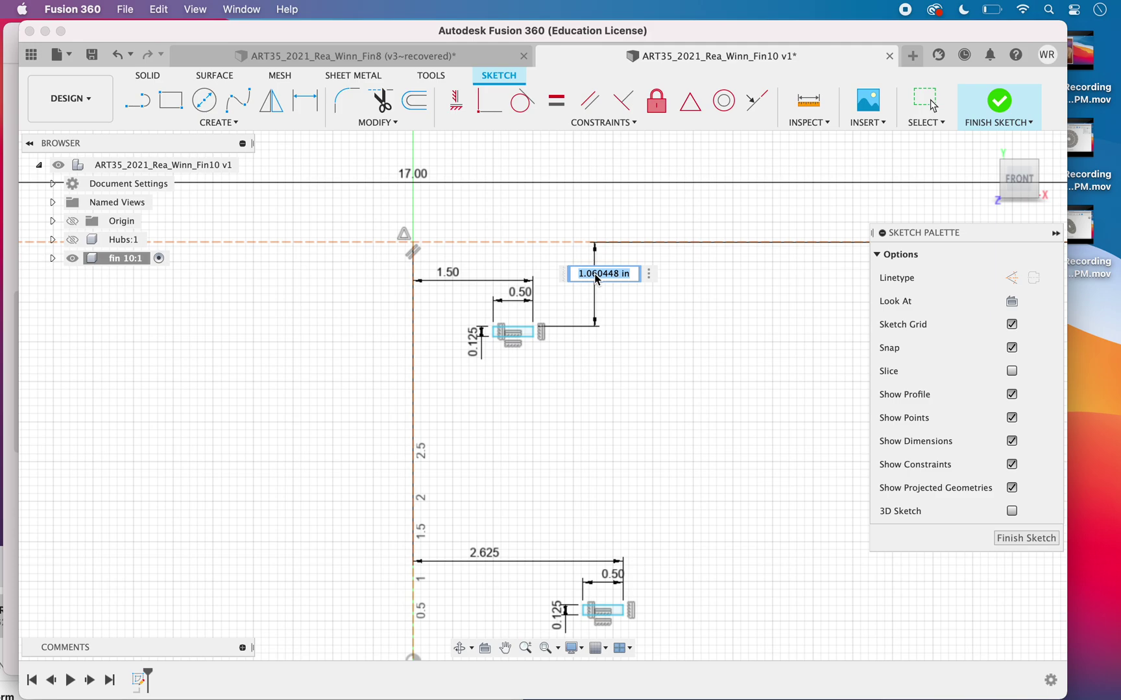
{"action": "type", "text": "2"}
{"action": "key", "text": "Return"}
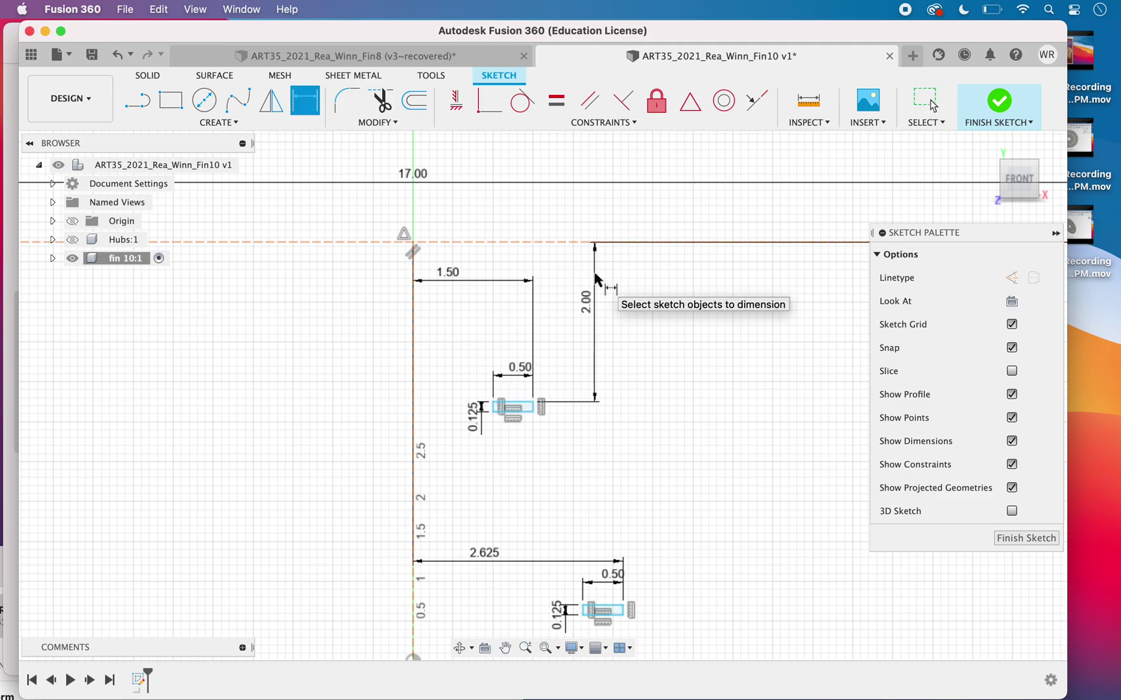
Consult the lamp photo IMG_8361.JPG in Preview, and dimension the lower small rectangle's top edge 7 in below the construction layout's top line.
{"action": "scroll", "coordinate": [695, 518], "scroll_direction": "down", "scroll_amount": 4}
{"action": "middle_click_drag", "start_coordinate": [676, 508], "coordinate": [525, 287]}
{"action": "key", "text": "d"}
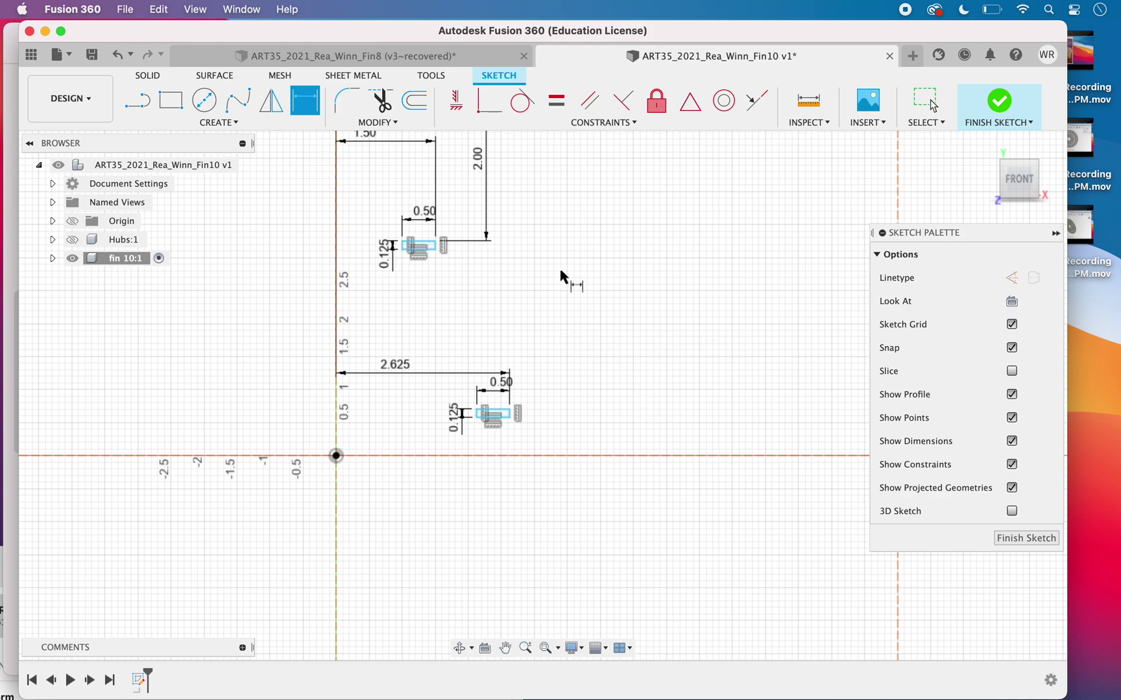
{"action": "left_click", "coordinate": [12, 361]}
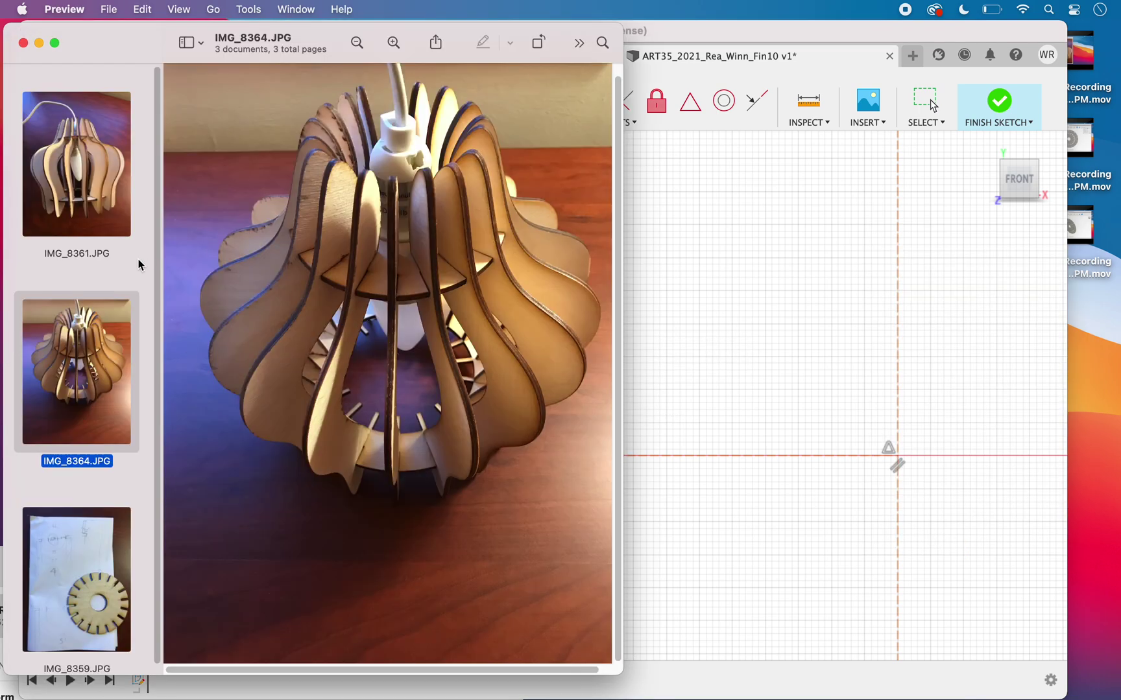
{"action": "left_click", "coordinate": [96, 167]}
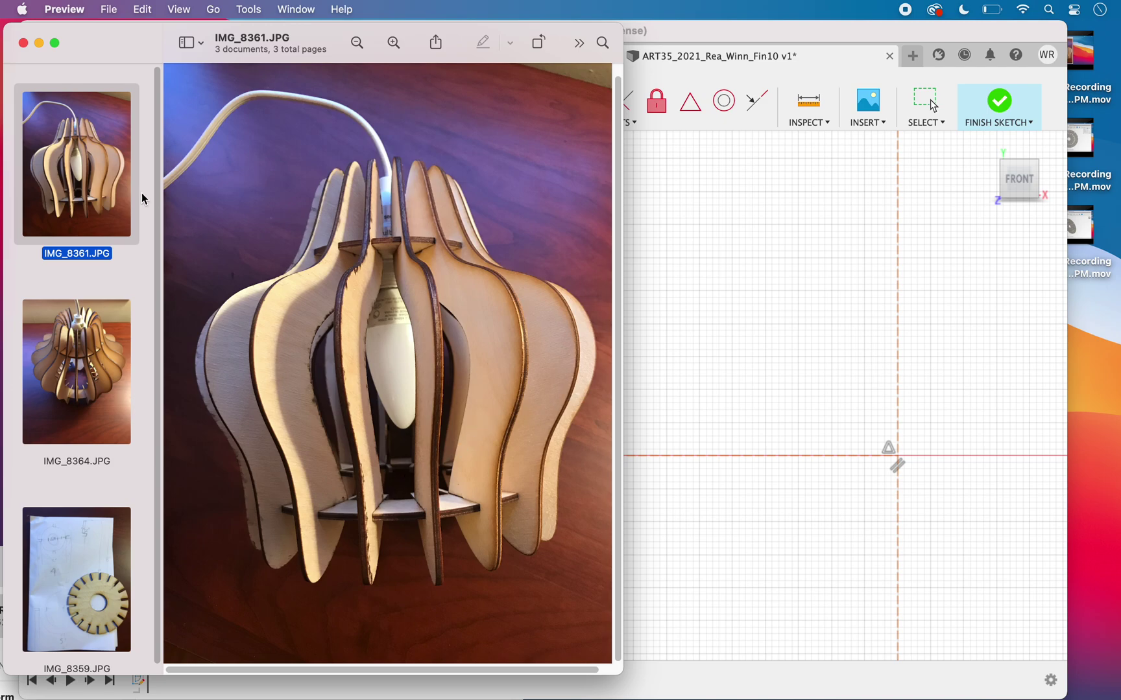
{"action": "left_click", "coordinate": [672, 265]}
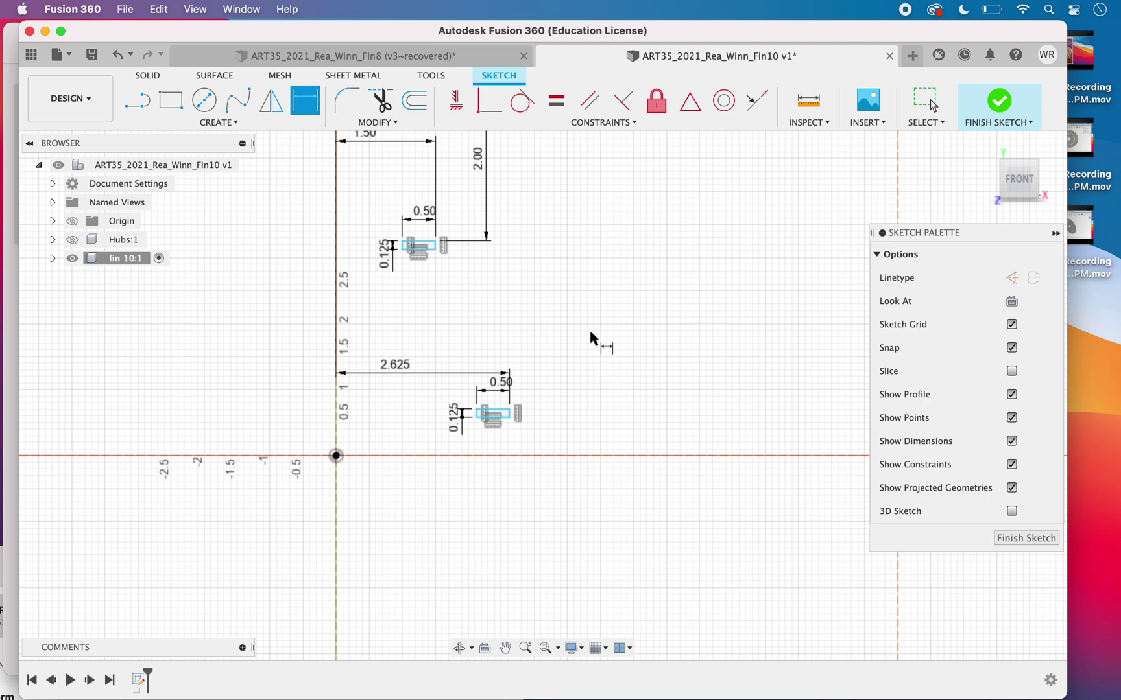
{"action": "scroll", "coordinate": [564, 370], "scroll_direction": "down", "scroll_amount": 2}
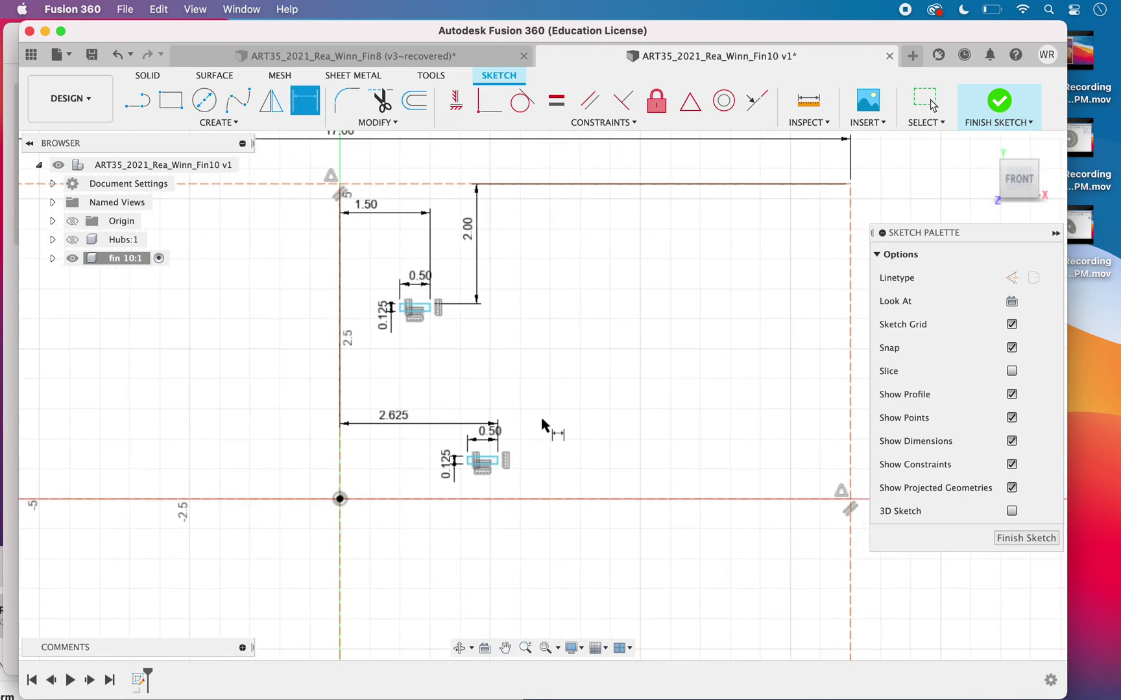
{"action": "left_click", "coordinate": [485, 460]}
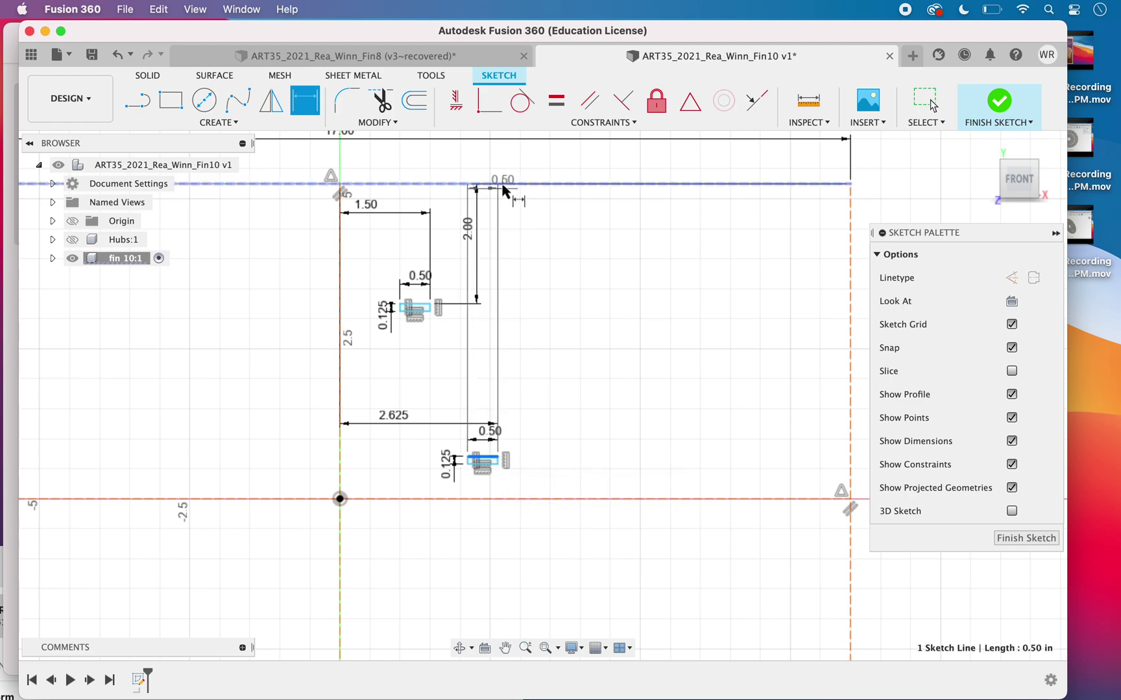
{"action": "left_click", "coordinate": [504, 184]}
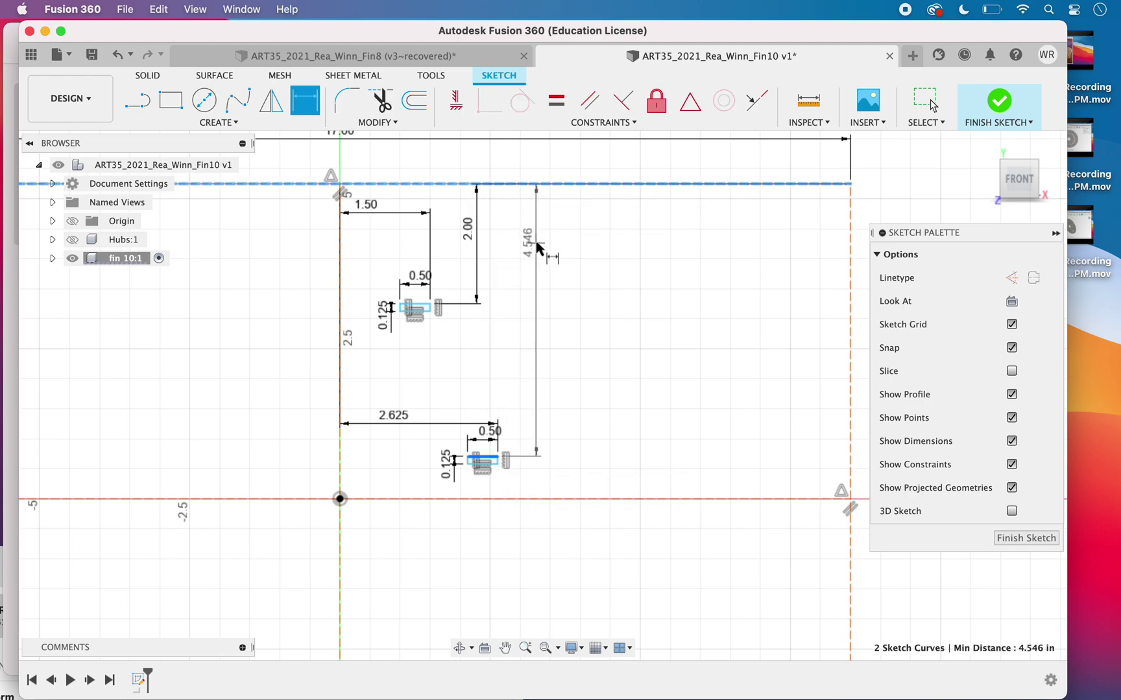
{"action": "left_click", "coordinate": [536, 243]}
{"action": "type", "text": "7"}
{"action": "key", "text": "Return"}
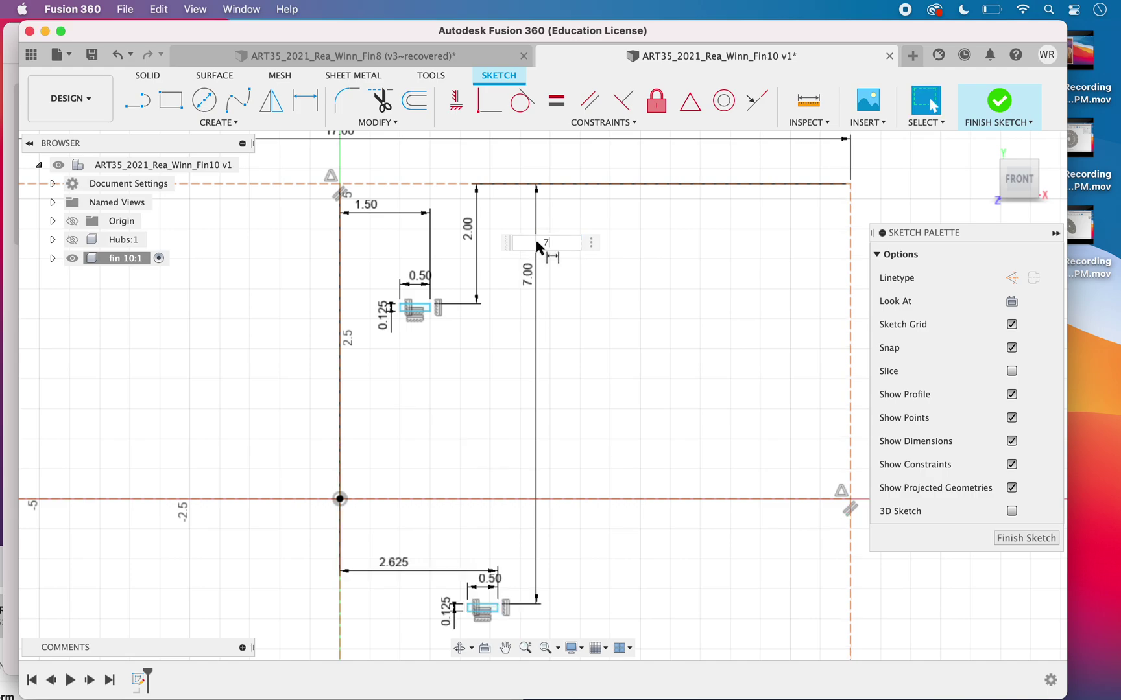
{"action": "scroll", "coordinate": [619, 306], "scroll_direction": "down", "scroll_amount": 8}
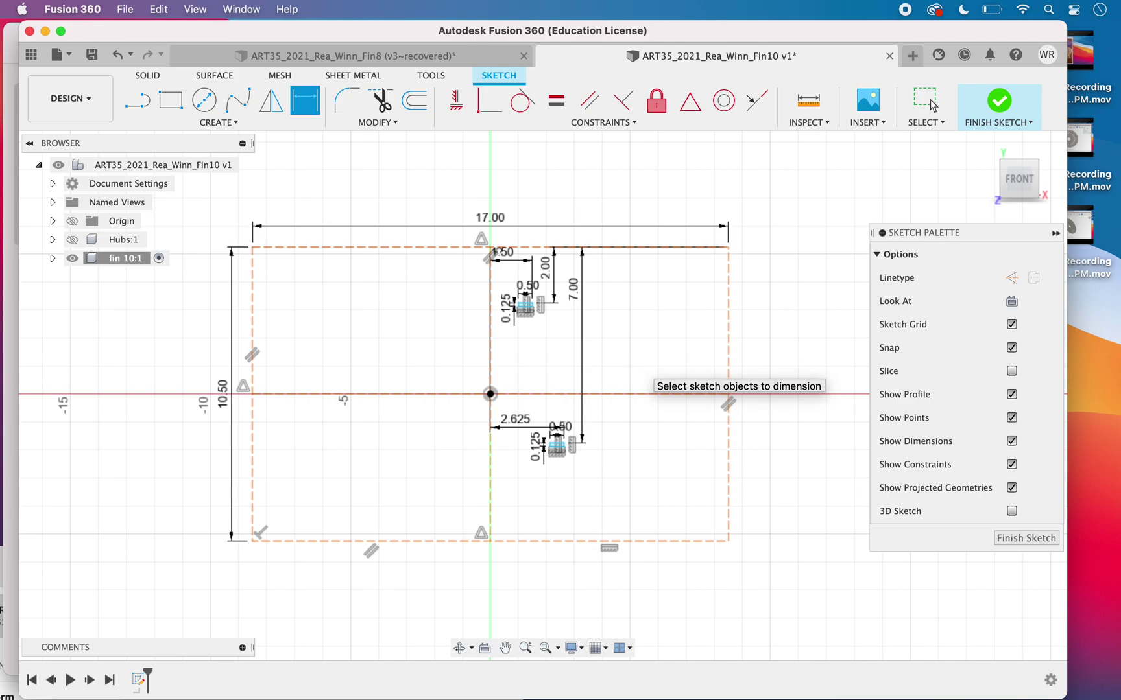
{"action": "key", "text": "Escape"}
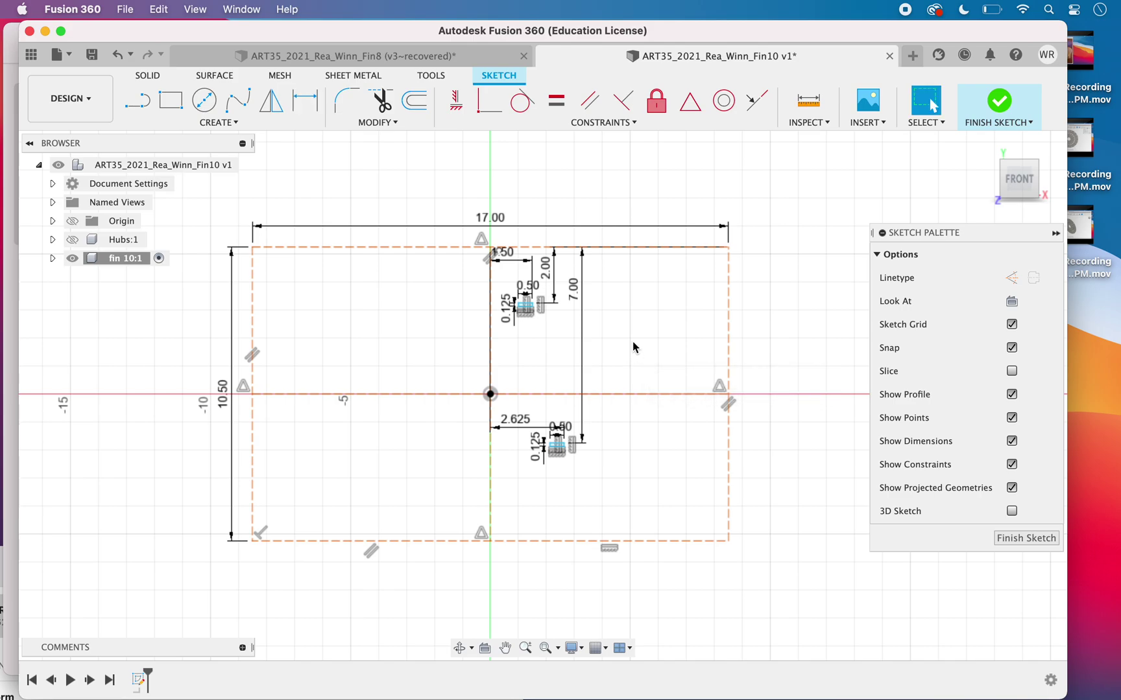
{"action": "scroll", "coordinate": [633, 348], "scroll_direction": "up", "scroll_amount": 2}
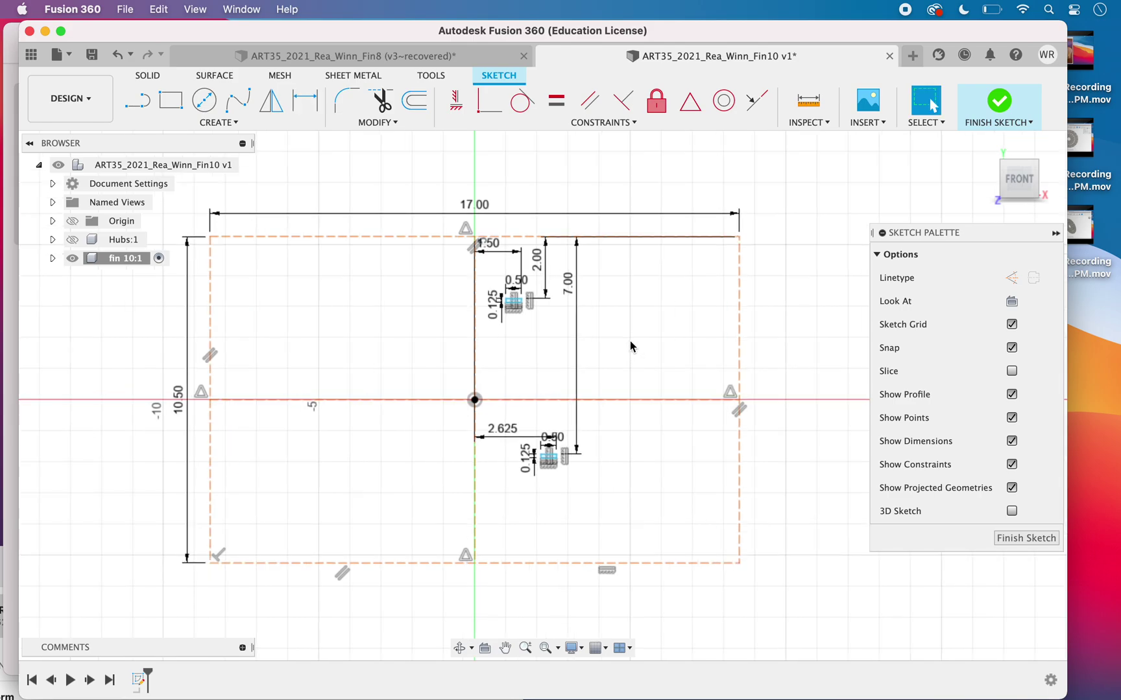